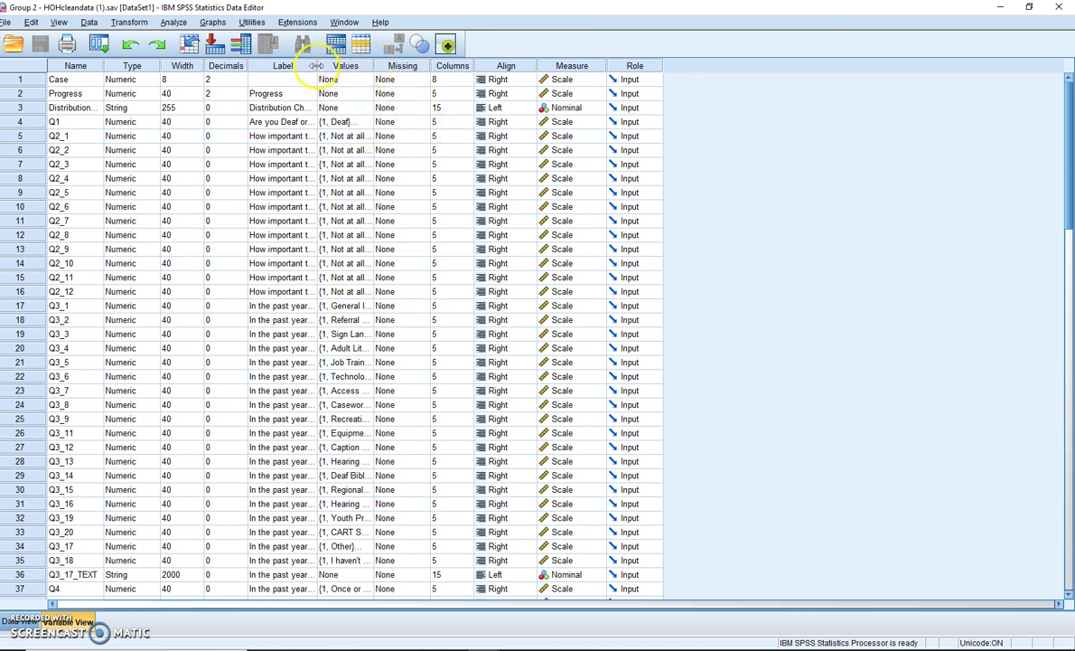
Widen the Label and Values columns, then glance at Q1's value labels and close them
{"action": "left_click_drag", "start_coordinate": [317, 65], "coordinate": [617, 70]}
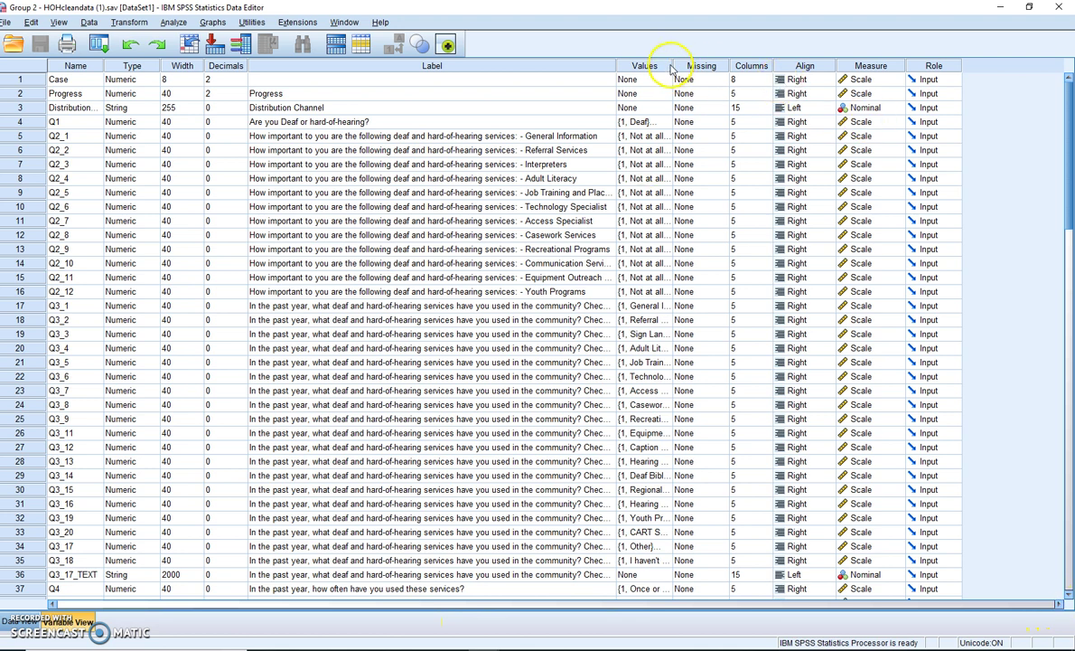
{"action": "left_click_drag", "start_coordinate": [673, 66], "coordinate": [790, 68]}
{"action": "left_click", "coordinate": [641, 124]}
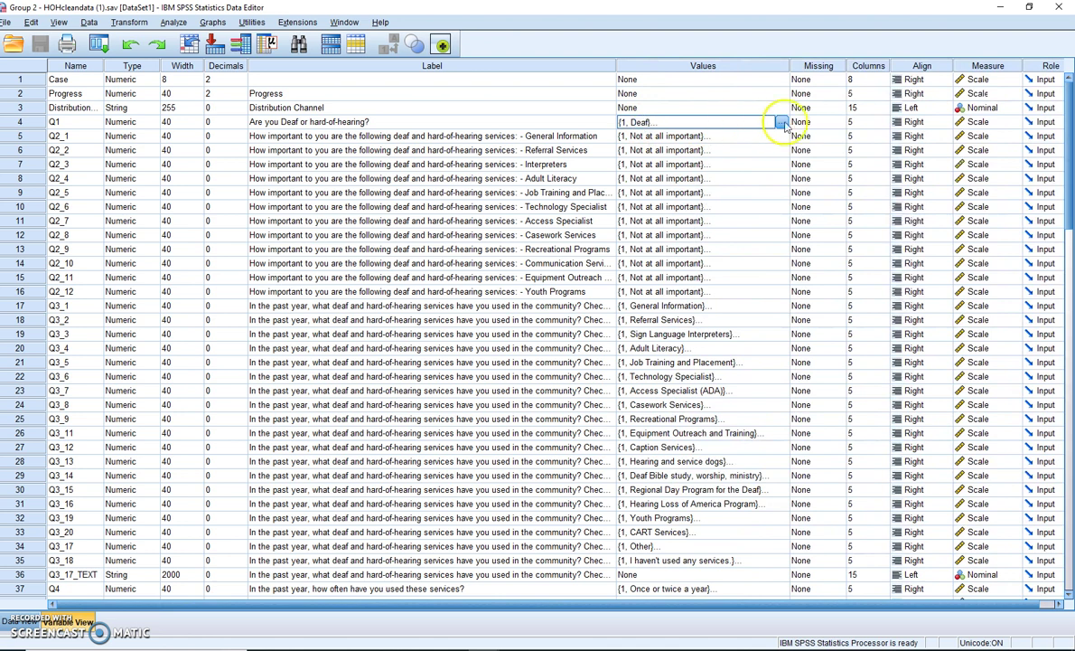
{"action": "left_click", "coordinate": [779, 122]}
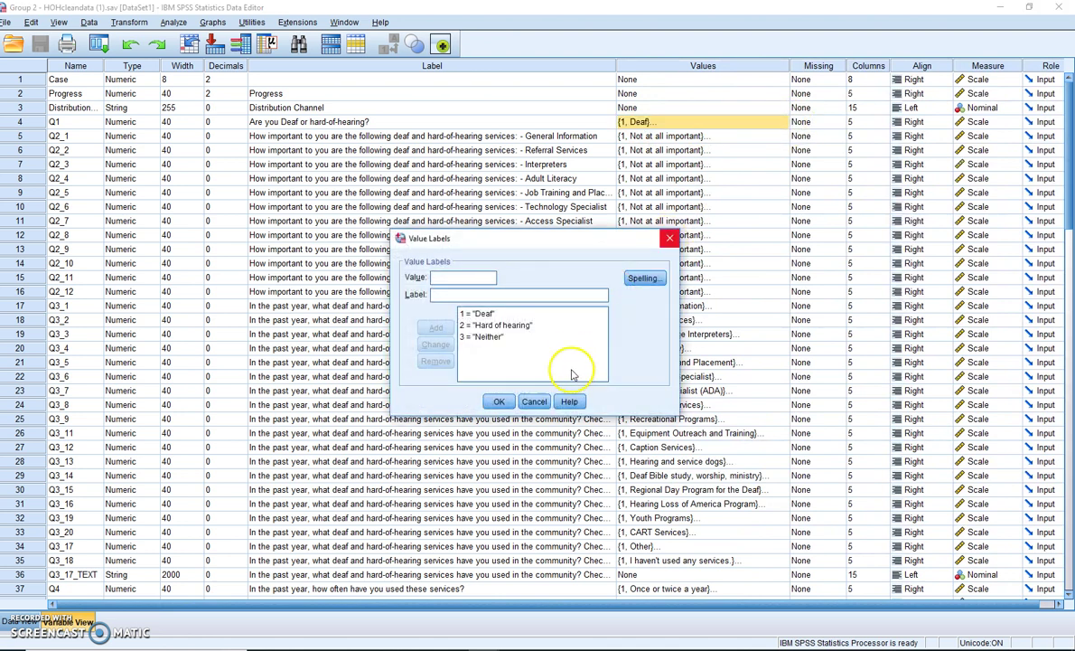
{"action": "left_click", "coordinate": [534, 401]}
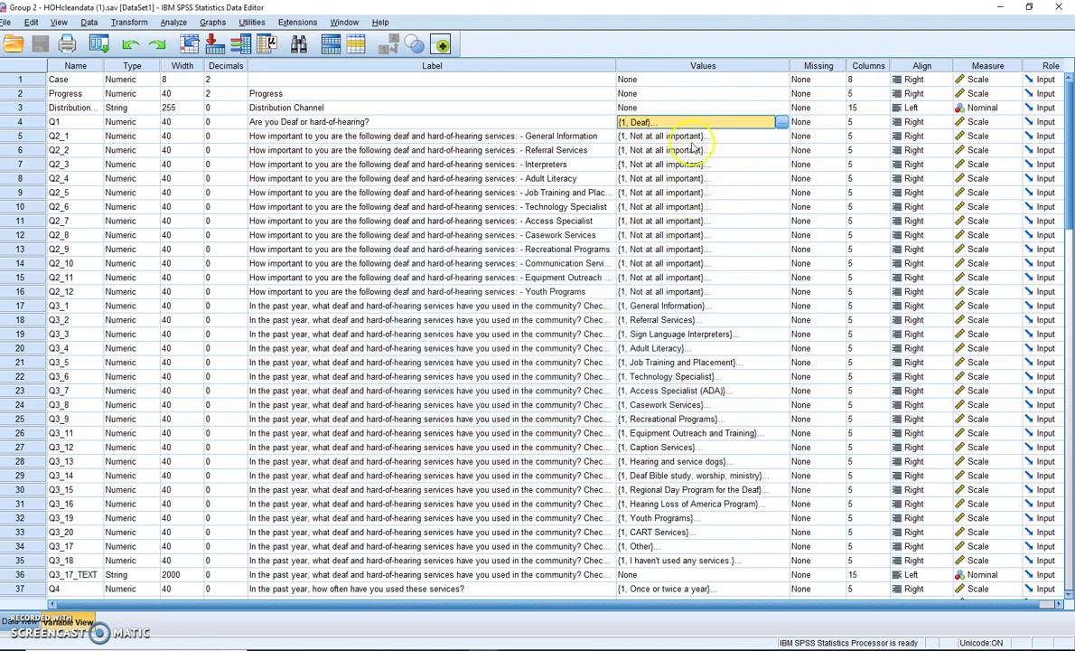
Show Q2_1's value labels, 1 'Not at all important' through 5 'Extremely important'
{"action": "left_click", "coordinate": [655, 137]}
{"action": "left_click", "coordinate": [782, 137]}
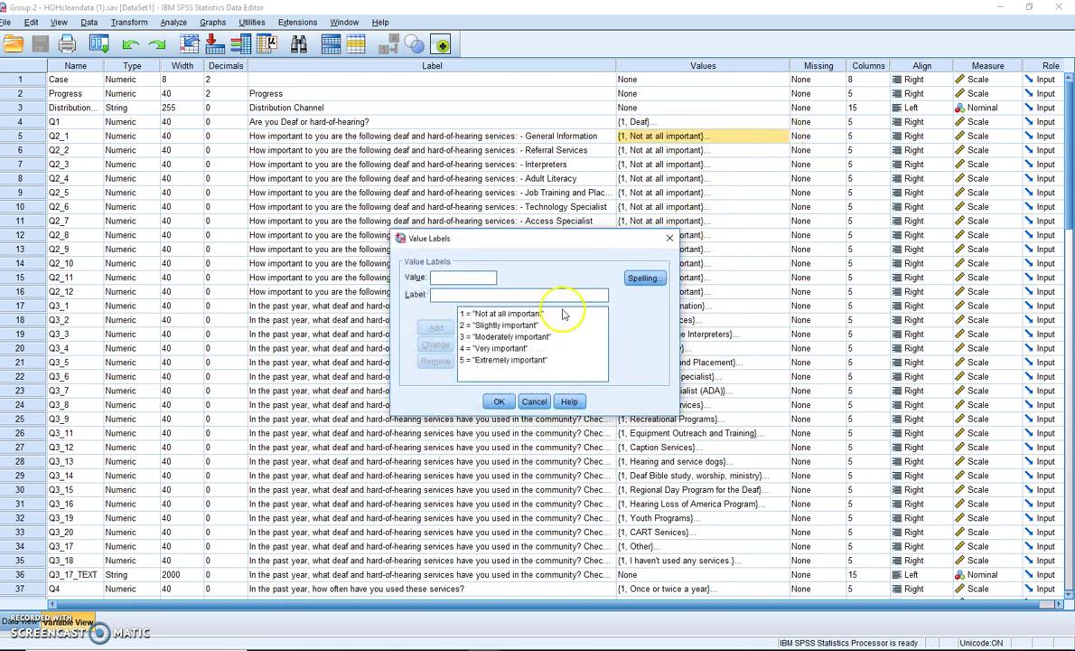
{"action": "left_click", "coordinate": [516, 361]}
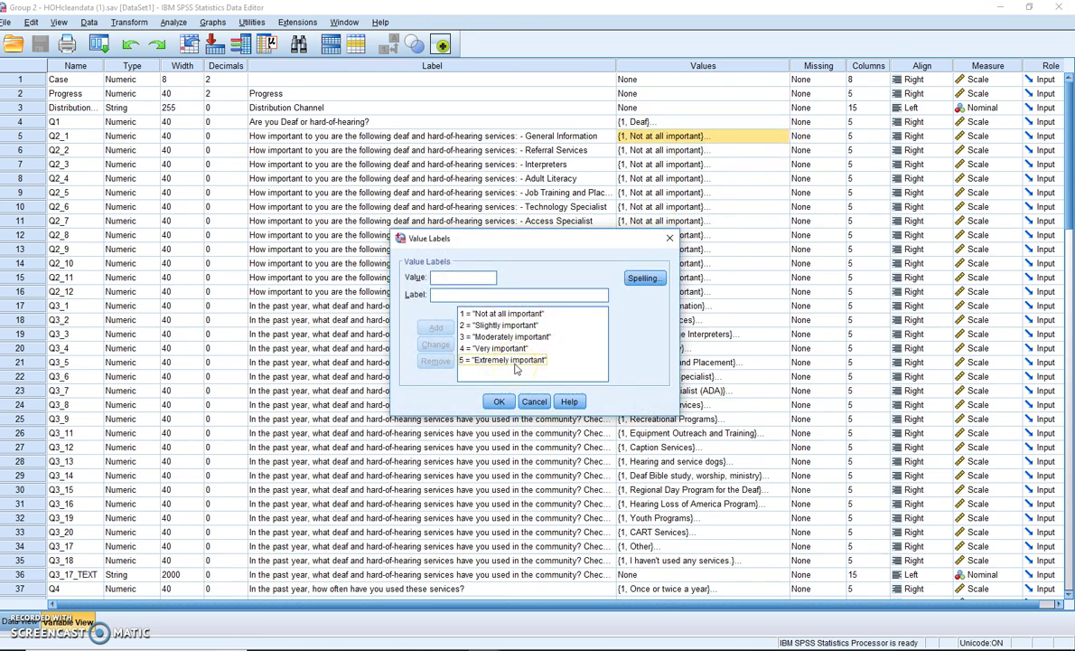
{"action": "left_click", "coordinate": [465, 337]}
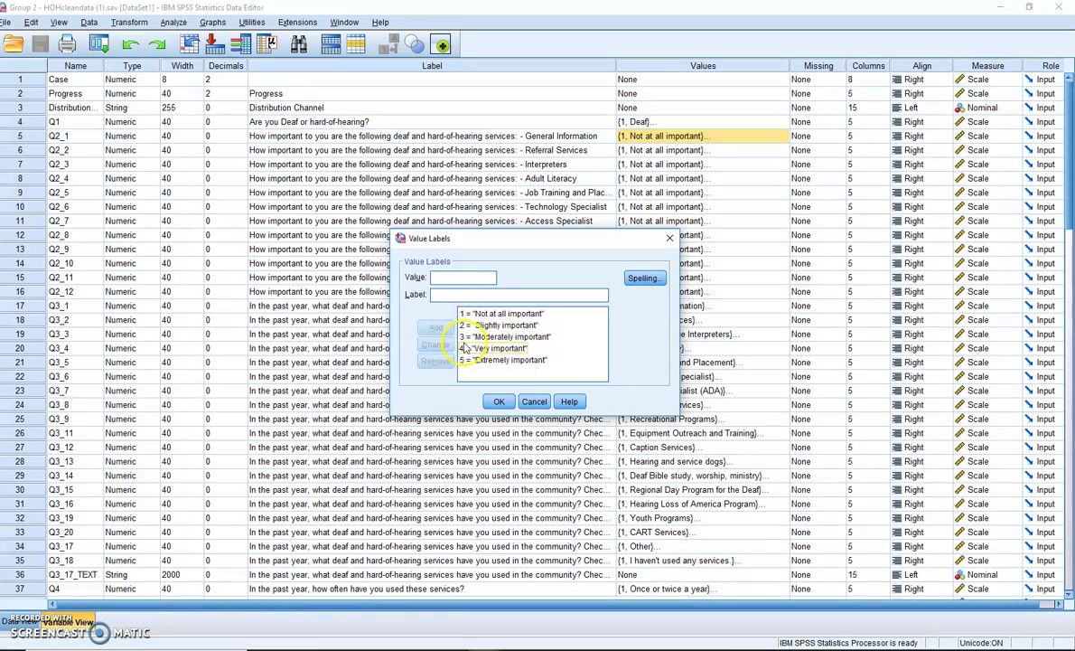
{"action": "left_click", "coordinate": [508, 326]}
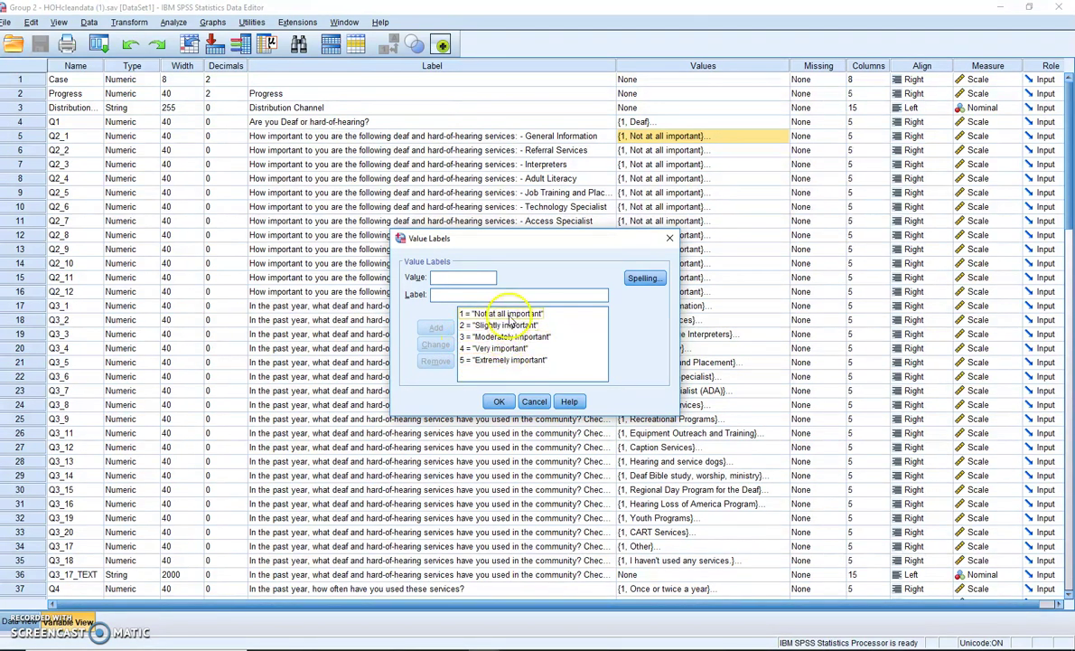
{"action": "left_click", "coordinate": [513, 323]}
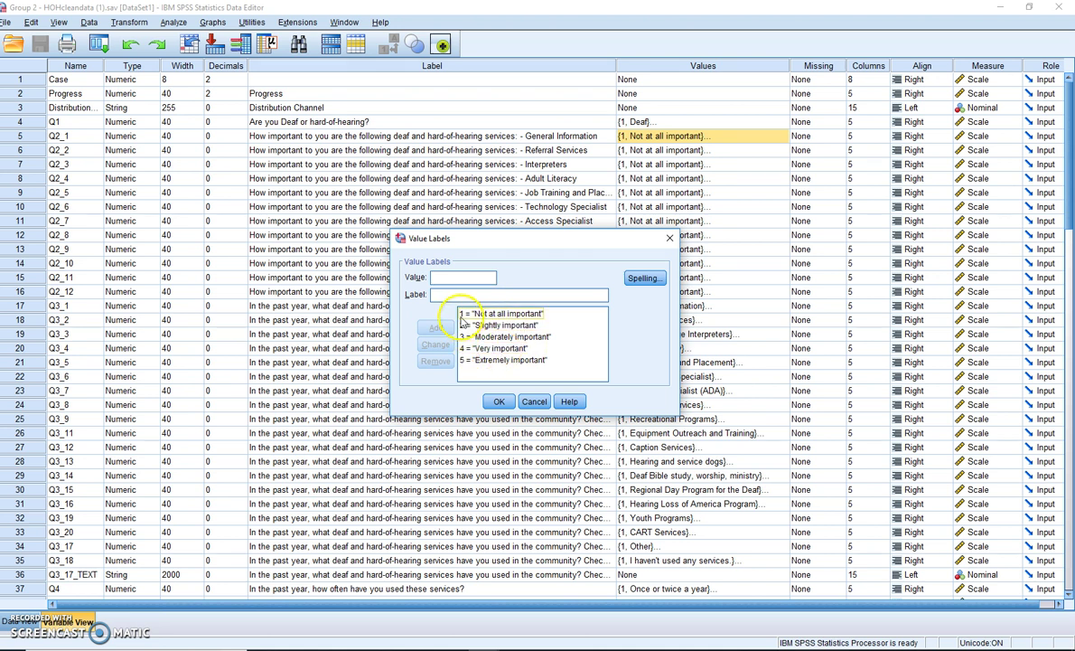
Keep Q2_1's labels and move down through the Q2 and Q3 value entries toward Q4
{"action": "left_click", "coordinate": [499, 404]}
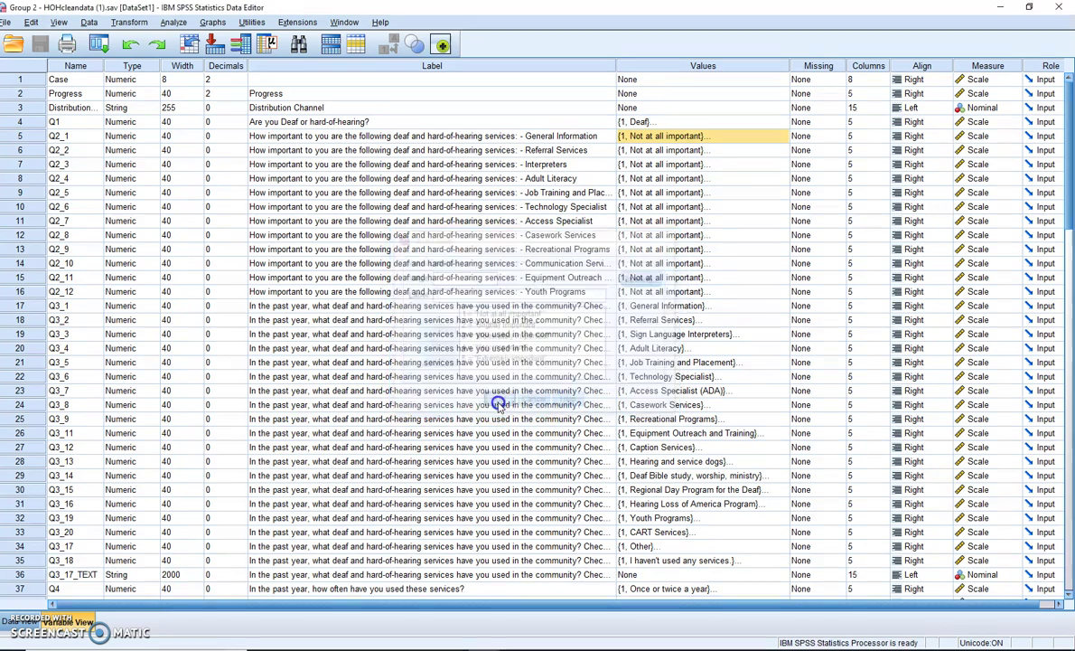
{"action": "left_click", "coordinate": [672, 152]}
{"action": "left_click", "coordinate": [628, 166]}
{"action": "left_click", "coordinate": [632, 206]}
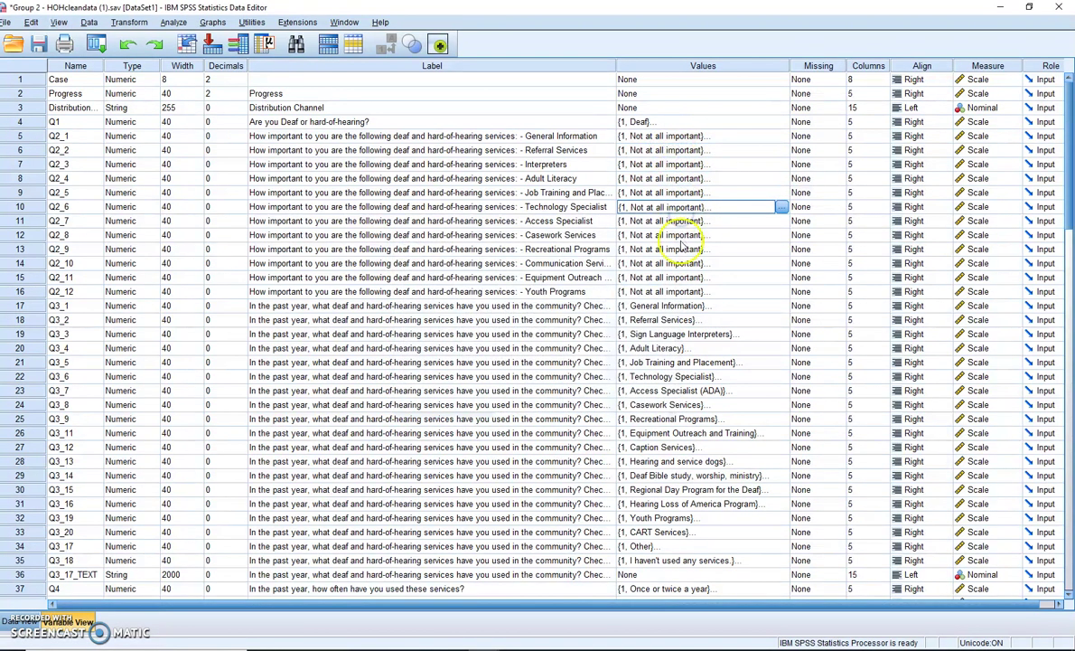
{"action": "left_click", "coordinate": [641, 291]}
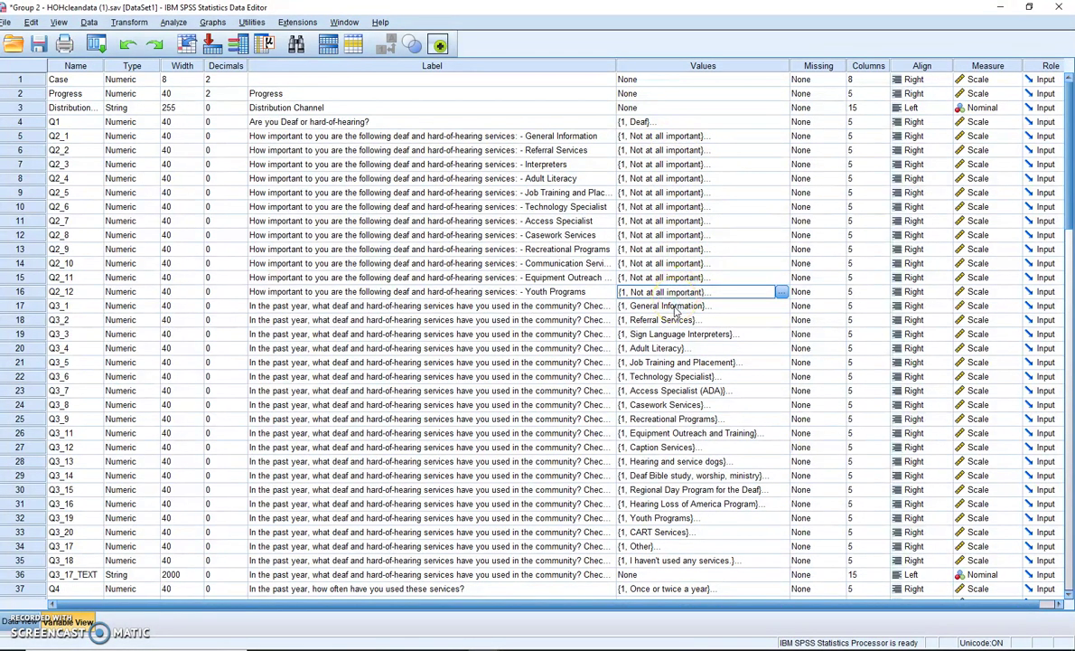
{"action": "left_click", "coordinate": [674, 307]}
{"action": "scroll", "coordinate": [676, 318], "scroll_direction": "down", "scroll_amount": 2}
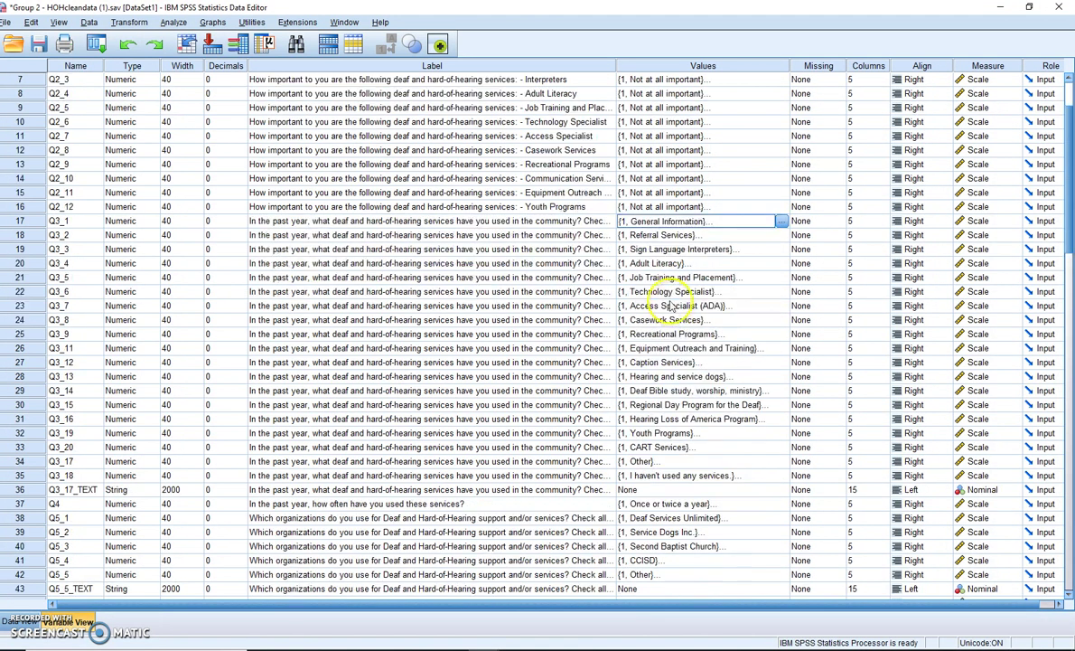
{"action": "scroll", "coordinate": [674, 312], "scroll_direction": "down", "scroll_amount": 4}
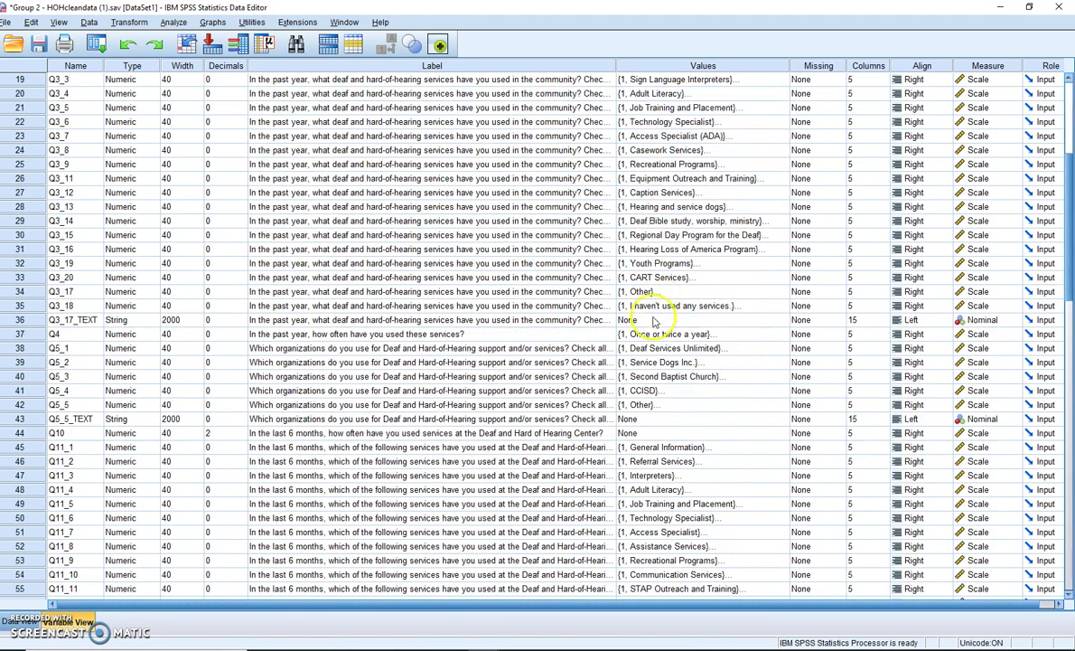
{"action": "scroll", "coordinate": [664, 307], "scroll_direction": "down", "scroll_amount": 1}
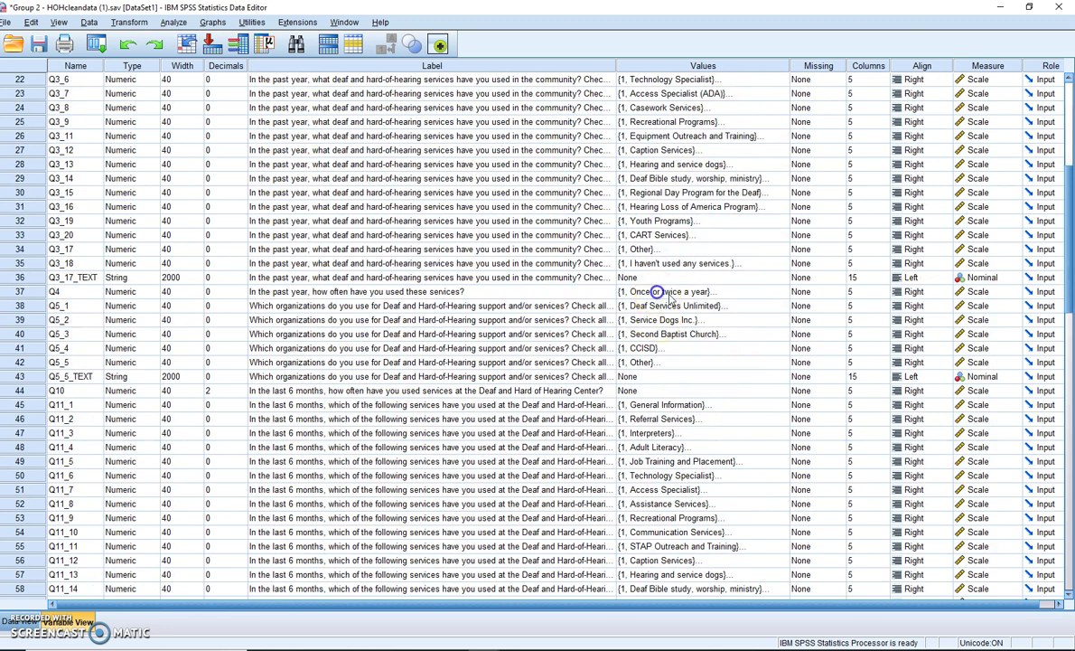
Review Q4's frequency labels, starting at 'Once or twice a year', then close the dialog
{"action": "left_click", "coordinate": [714, 291]}
{"action": "left_click", "coordinate": [720, 294]}
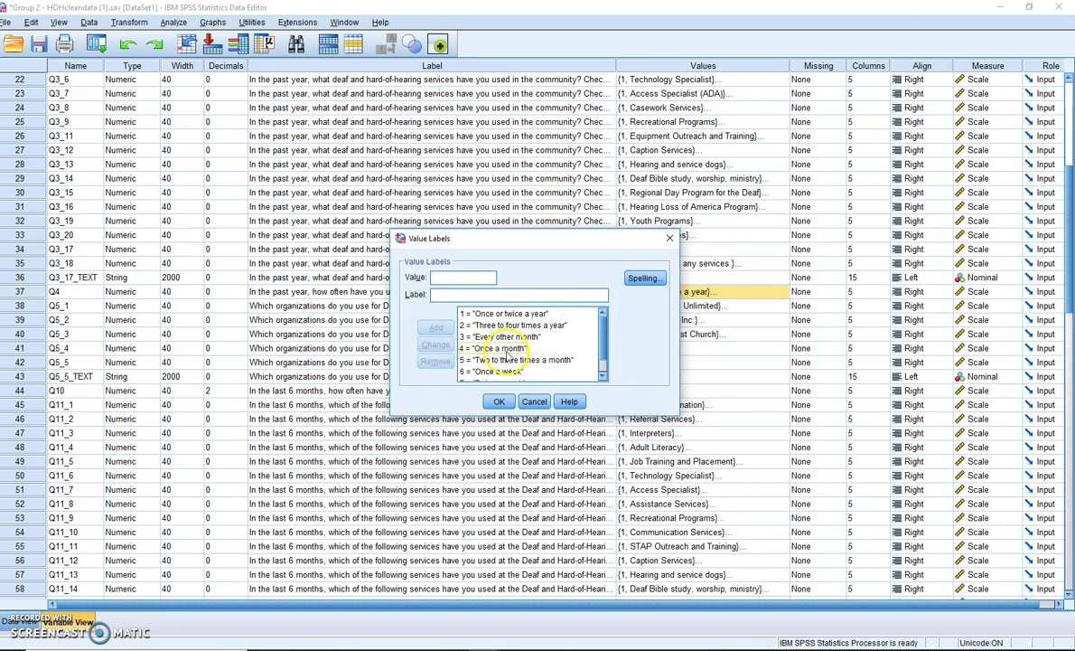
{"action": "left_click_drag", "start_coordinate": [605, 348], "coordinate": [604, 366]}
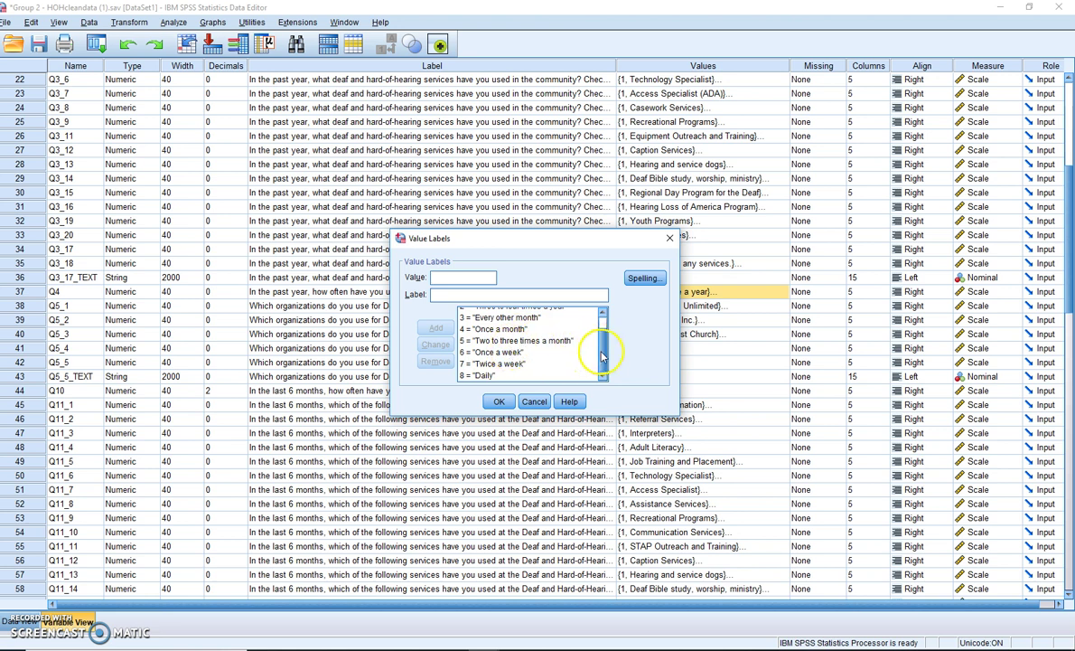
{"action": "scroll", "coordinate": [547, 343], "scroll_direction": "up", "scroll_amount": 1}
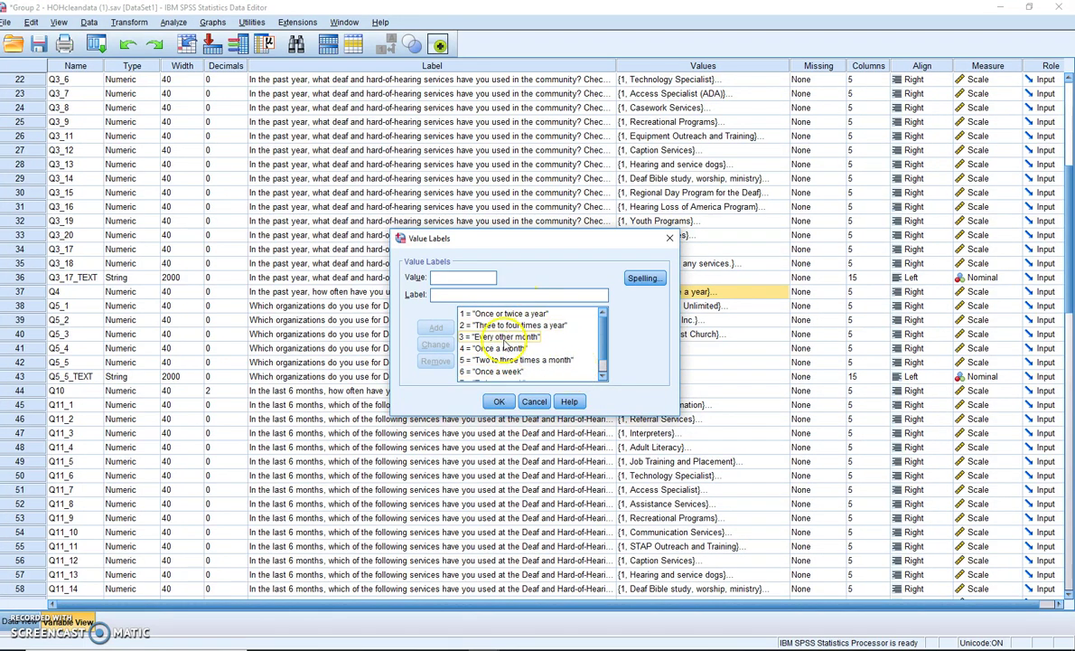
{"action": "left_click", "coordinate": [540, 402]}
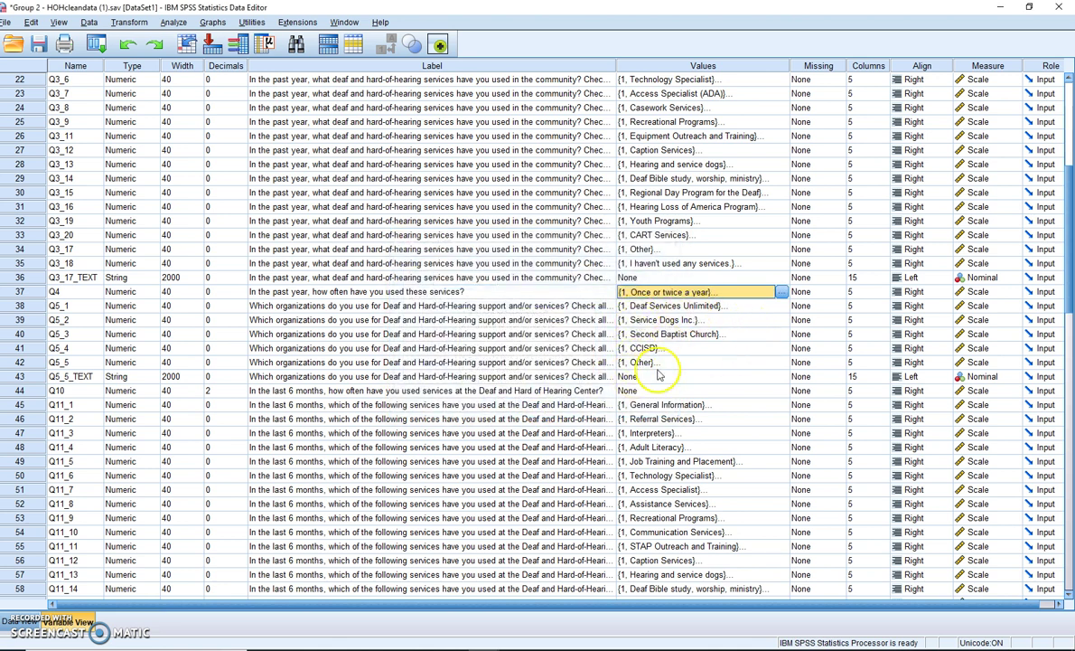
{"action": "scroll", "coordinate": [664, 356], "scroll_direction": "down", "scroll_amount": 2}
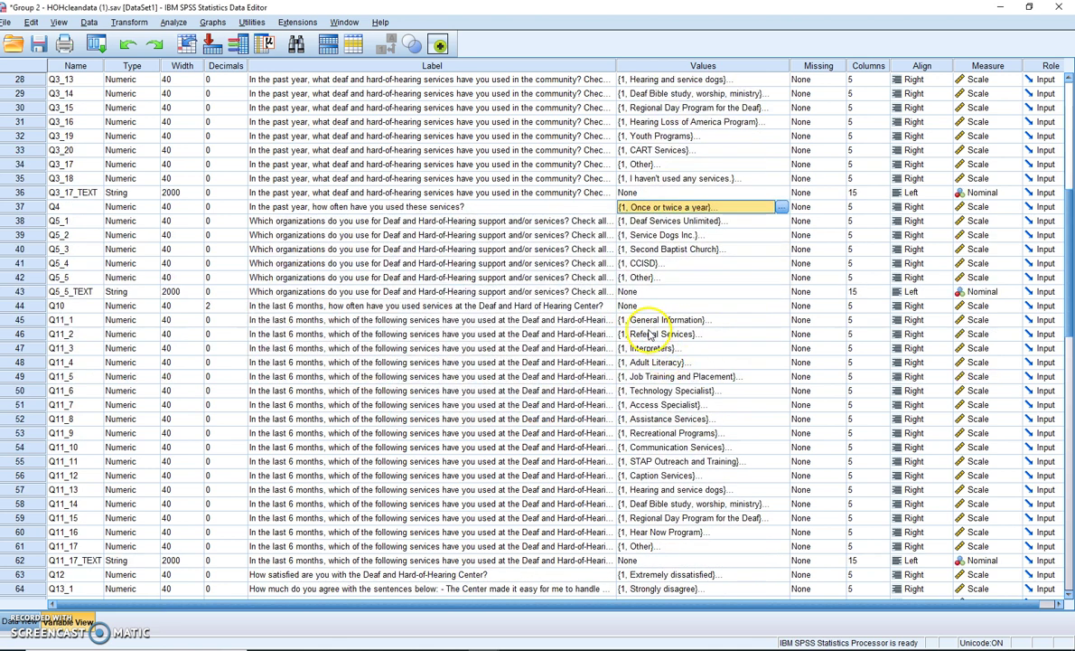
{"action": "scroll", "coordinate": [651, 336], "scroll_direction": "down", "scroll_amount": 5}
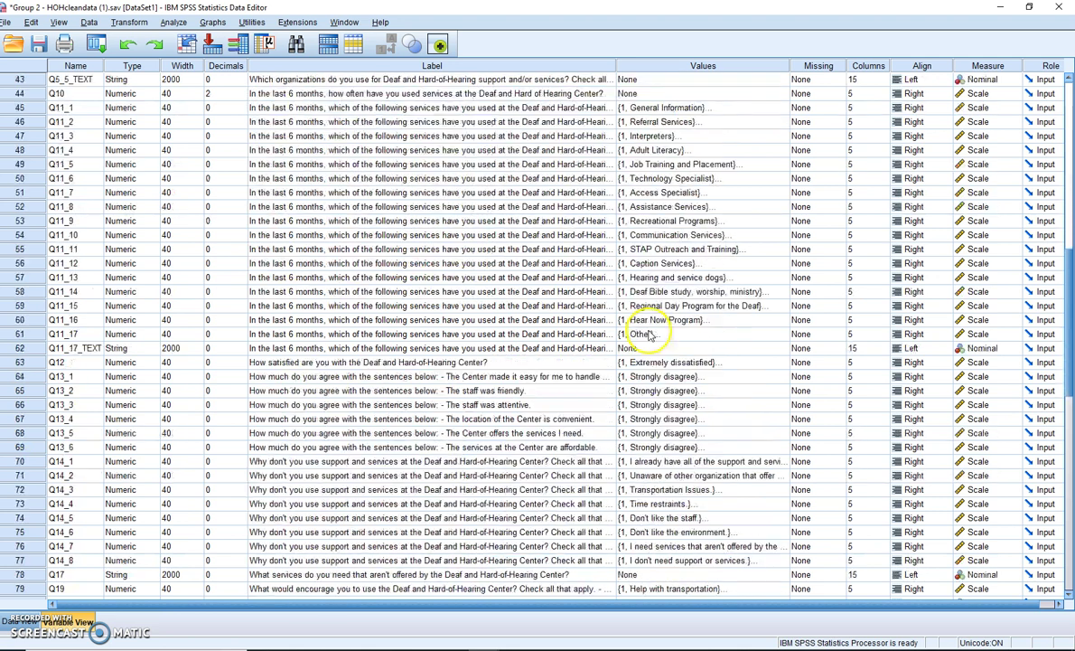
{"action": "left_click", "coordinate": [633, 362]}
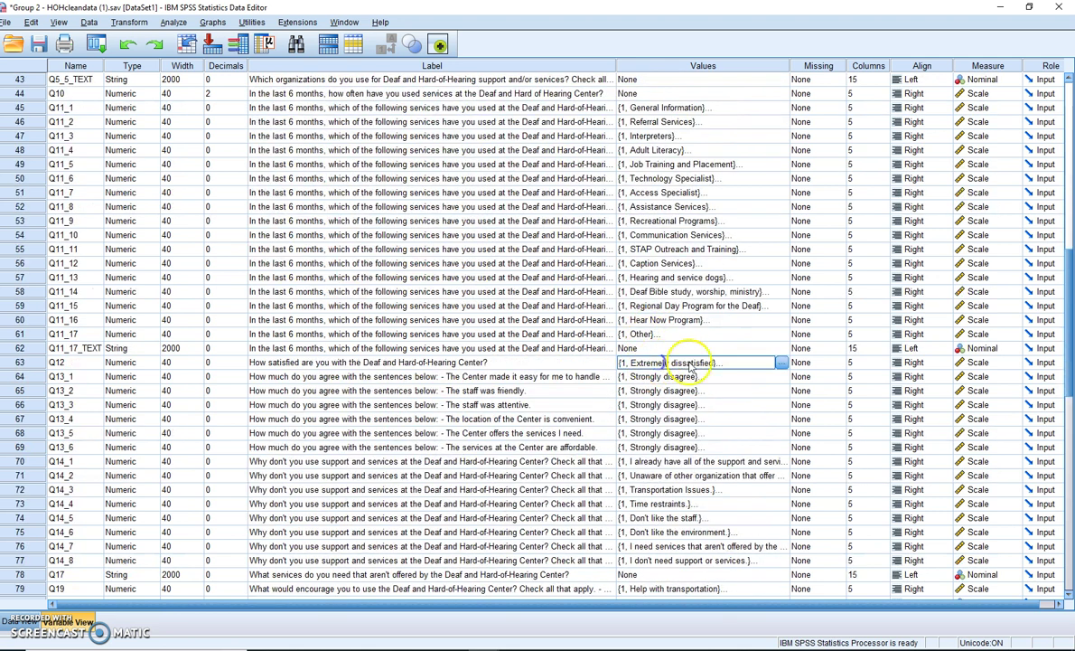
{"action": "left_click", "coordinate": [779, 362]}
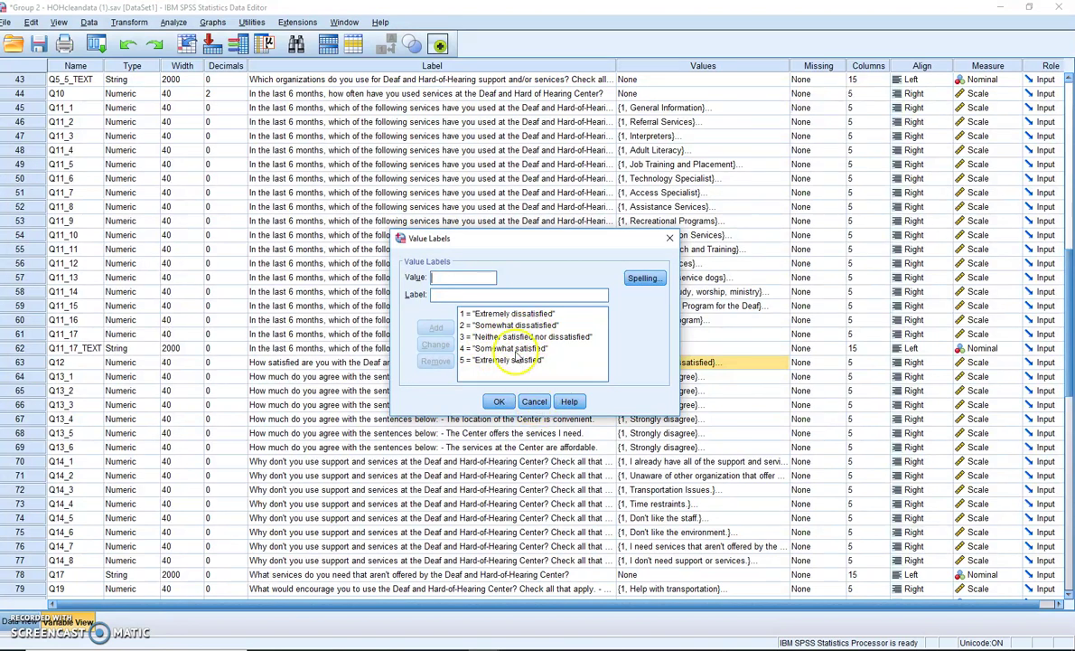
{"action": "left_click", "coordinate": [533, 403]}
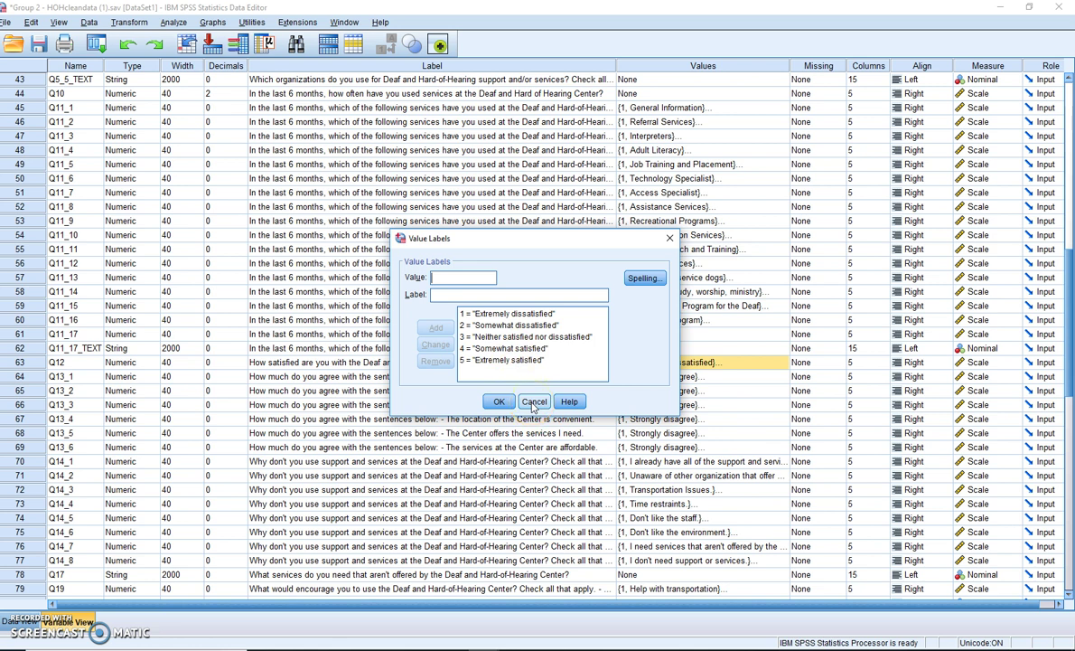
{"action": "left_click", "coordinate": [533, 403]}
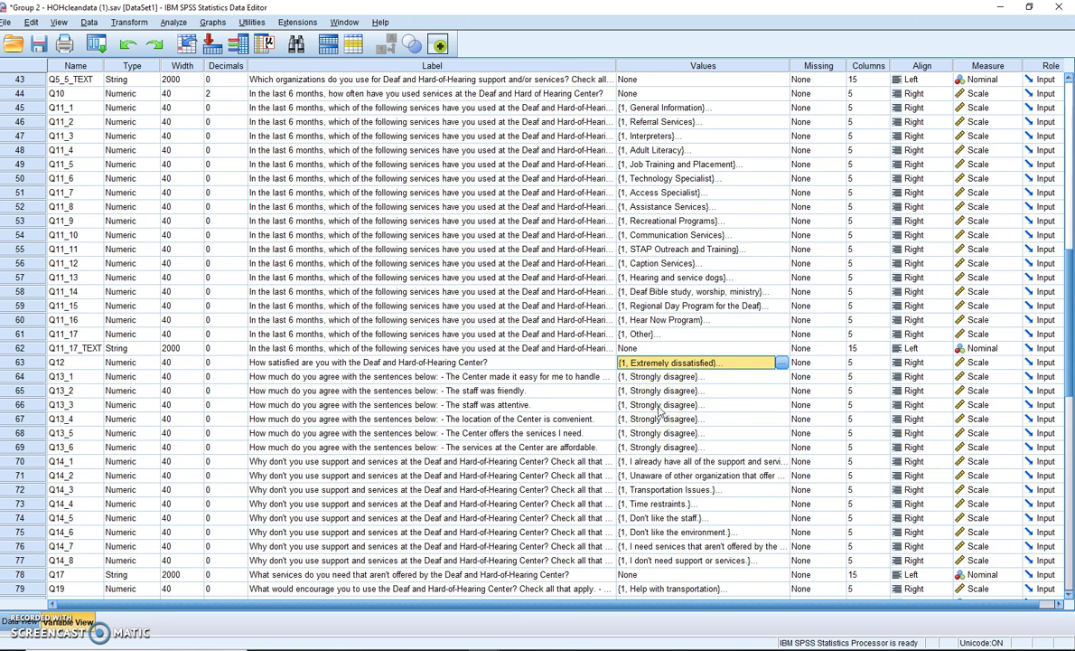
{"action": "left_click", "coordinate": [633, 375]}
{"action": "left_click", "coordinate": [781, 377]}
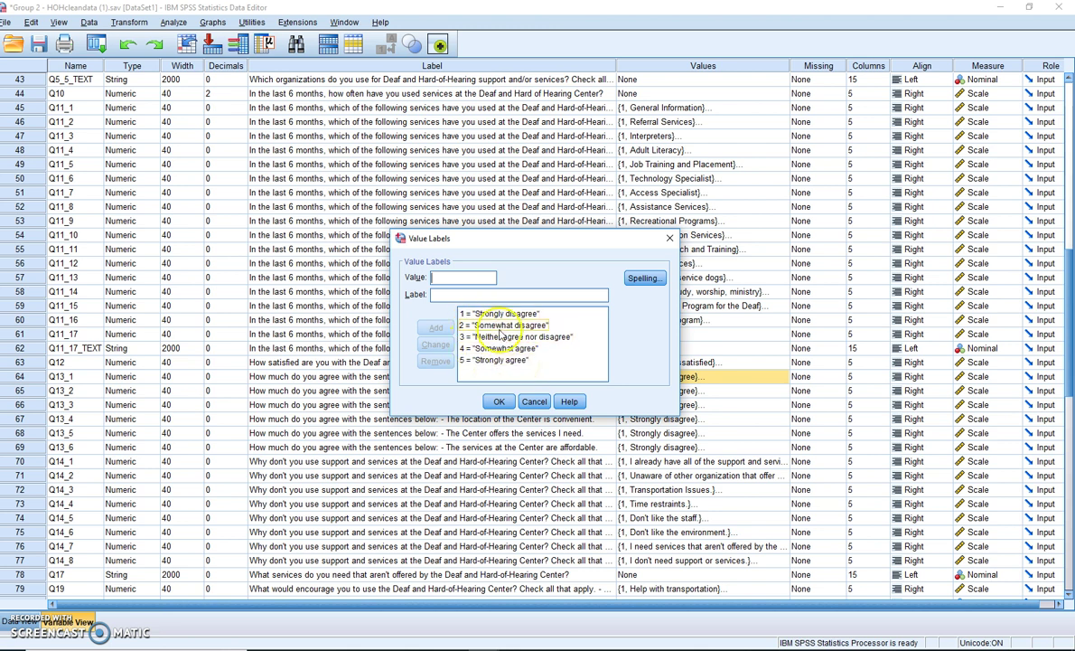
{"action": "left_click", "coordinate": [533, 401]}
{"action": "scroll", "coordinate": [633, 443], "scroll_direction": "up", "scroll_amount": 1}
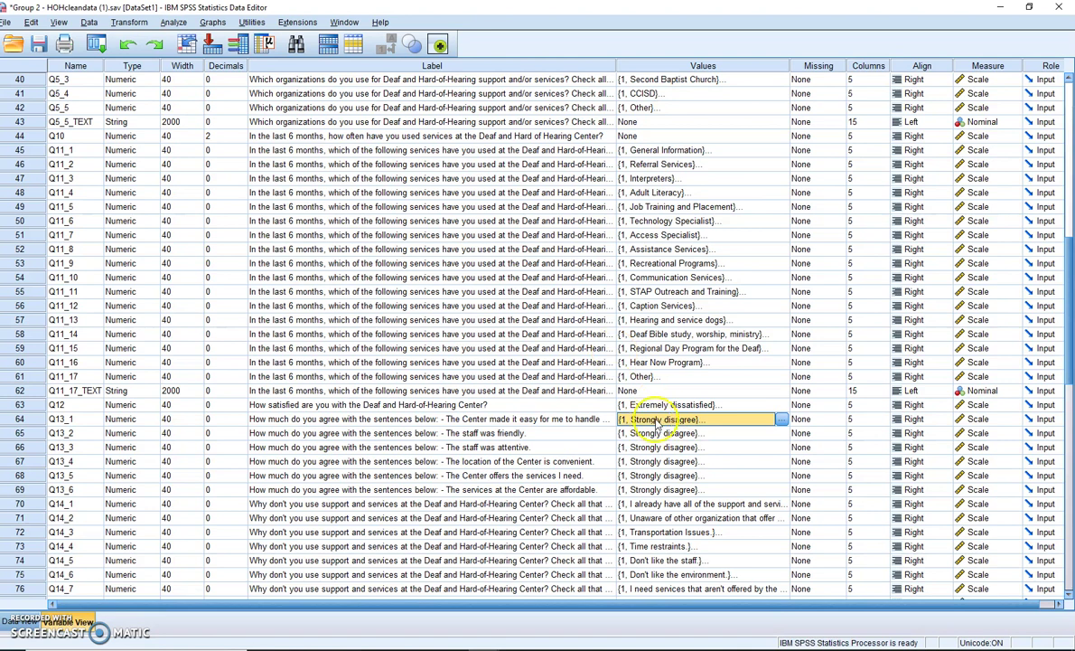
{"action": "scroll", "coordinate": [657, 423], "scroll_direction": "up", "scroll_amount": 3}
{"action": "scroll", "coordinate": [658, 423], "scroll_direction": "up", "scroll_amount": 3}
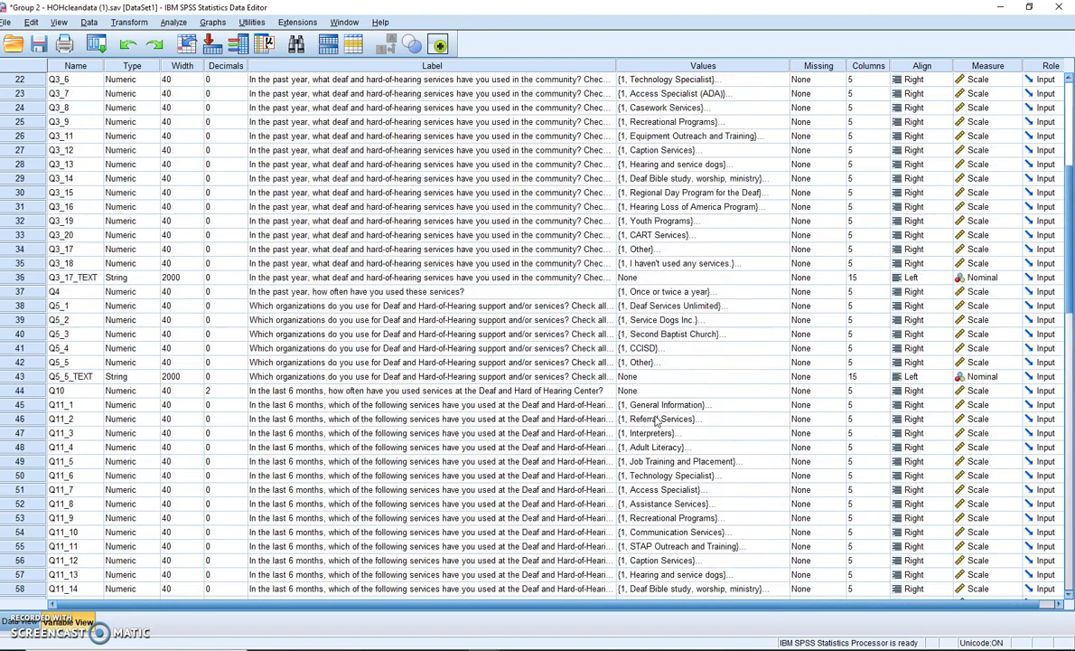
{"action": "scroll", "coordinate": [657, 421], "scroll_direction": "up", "scroll_amount": 3}
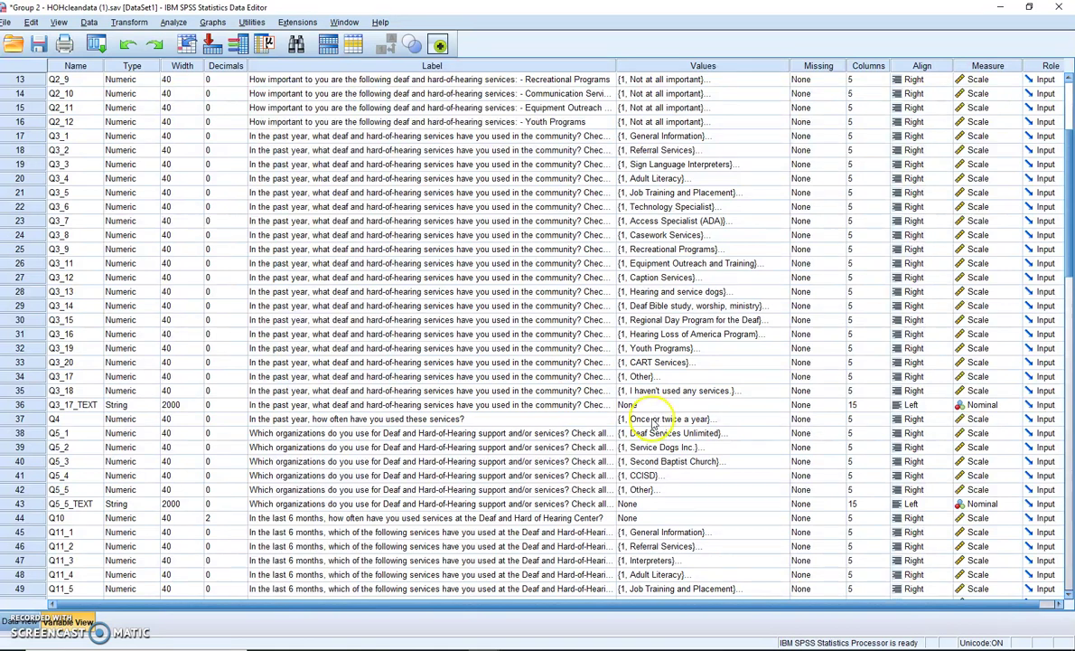
{"action": "scroll", "coordinate": [632, 423], "scroll_direction": "down", "scroll_amount": 5}
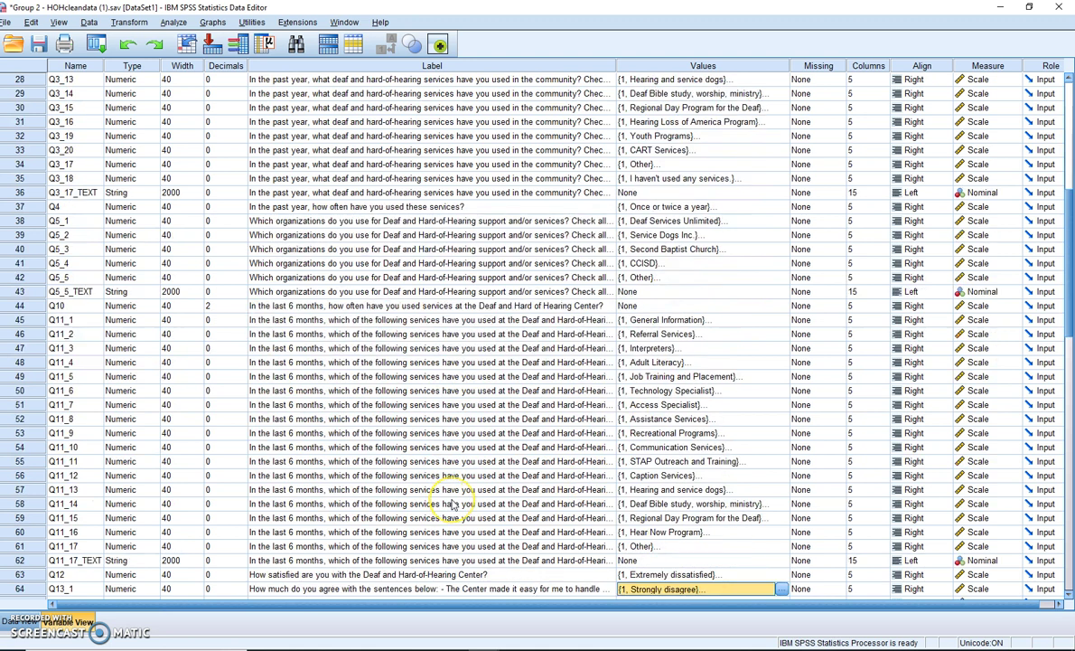
{"action": "scroll", "coordinate": [452, 504], "scroll_direction": "down", "scroll_amount": 1}
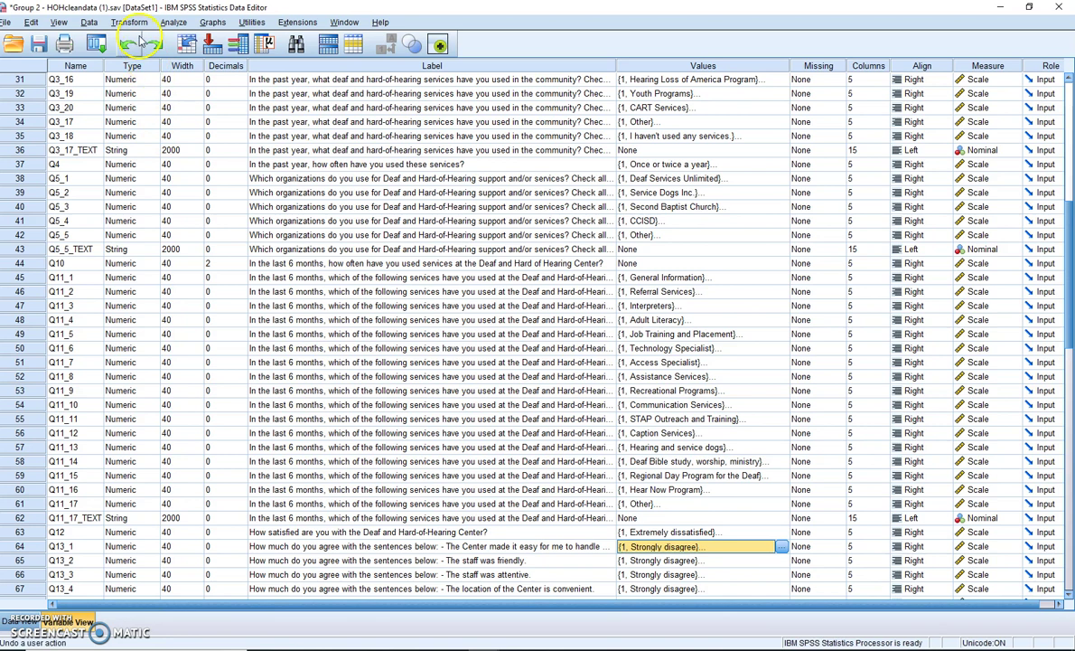
Start a Frequencies analysis and move the Q12 satisfaction question into Variable(s)
{"action": "left_click", "coordinate": [174, 24]}
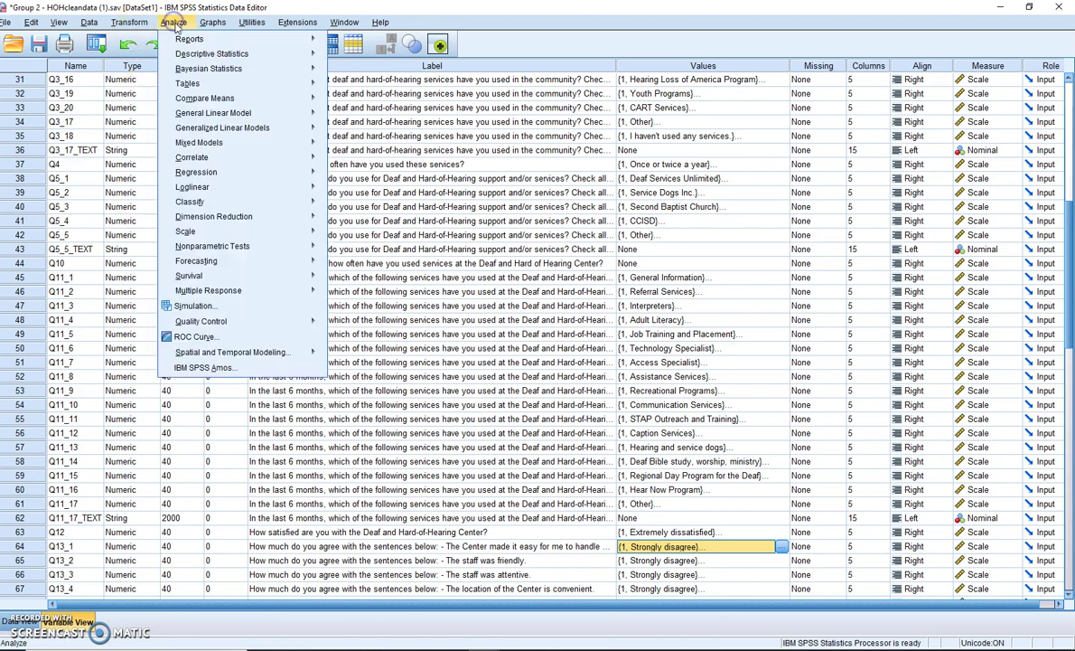
{"action": "mouse_move", "coordinate": [214, 53]}
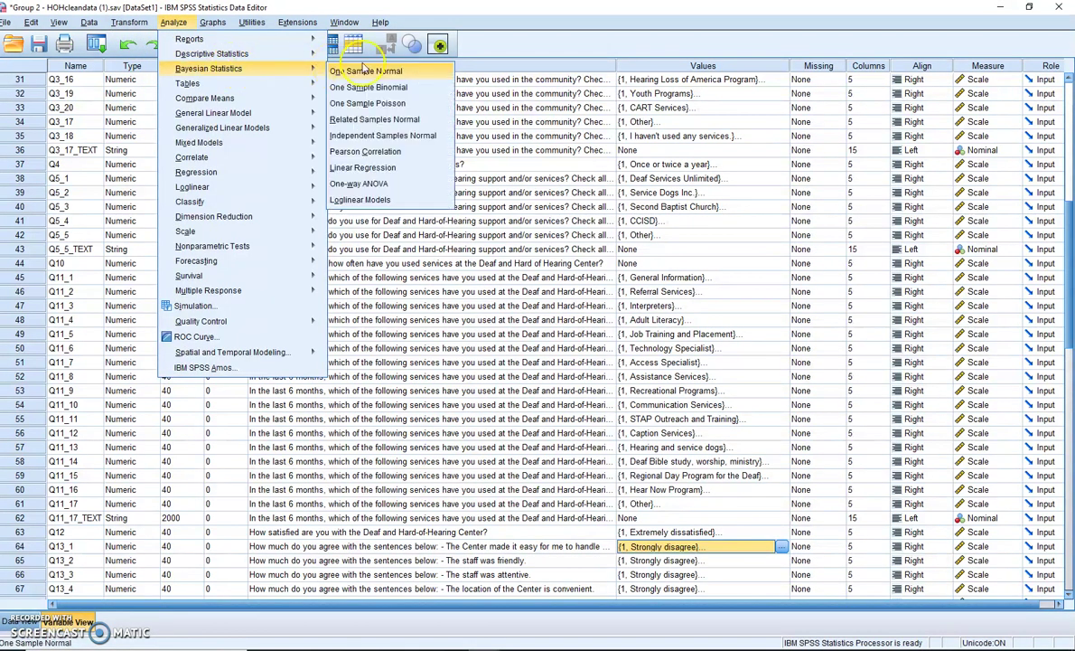
{"action": "left_click", "coordinate": [363, 57]}
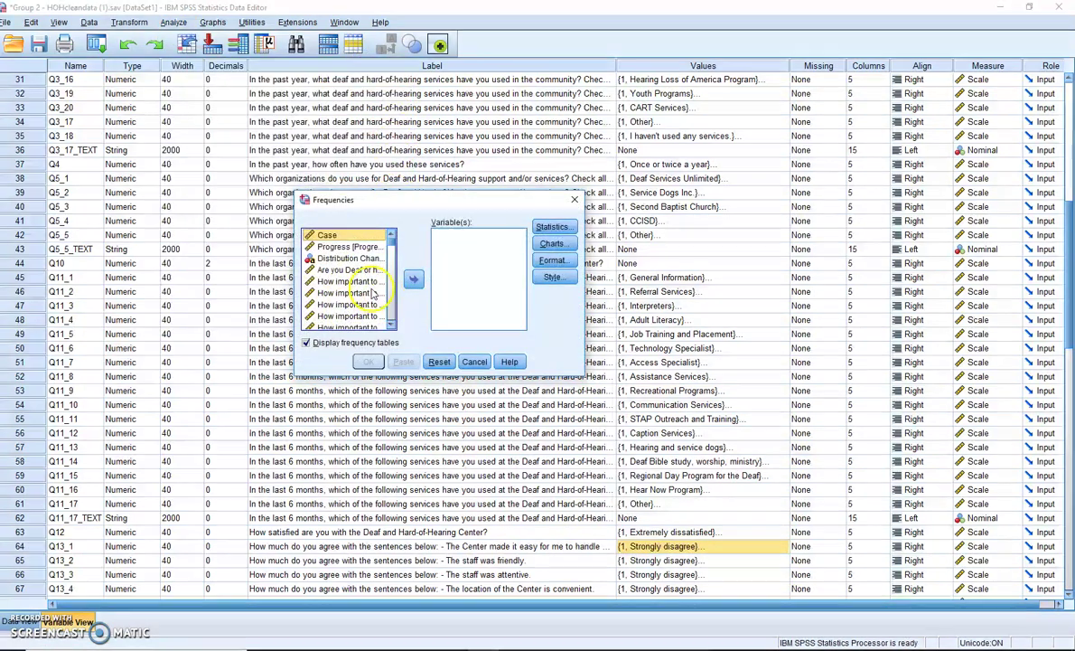
{"action": "scroll", "coordinate": [386, 300], "scroll_direction": "down", "scroll_amount": 6}
{"action": "scroll", "coordinate": [390, 298], "scroll_direction": "down", "scroll_amount": 3}
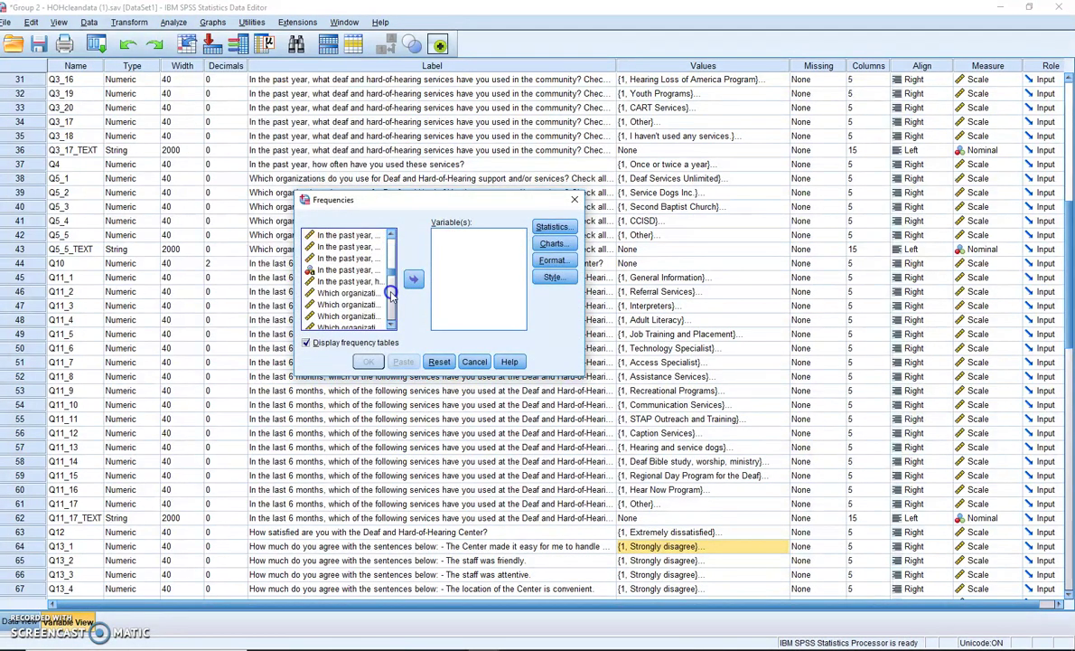
{"action": "scroll", "coordinate": [370, 289], "scroll_direction": "down", "scroll_amount": 3}
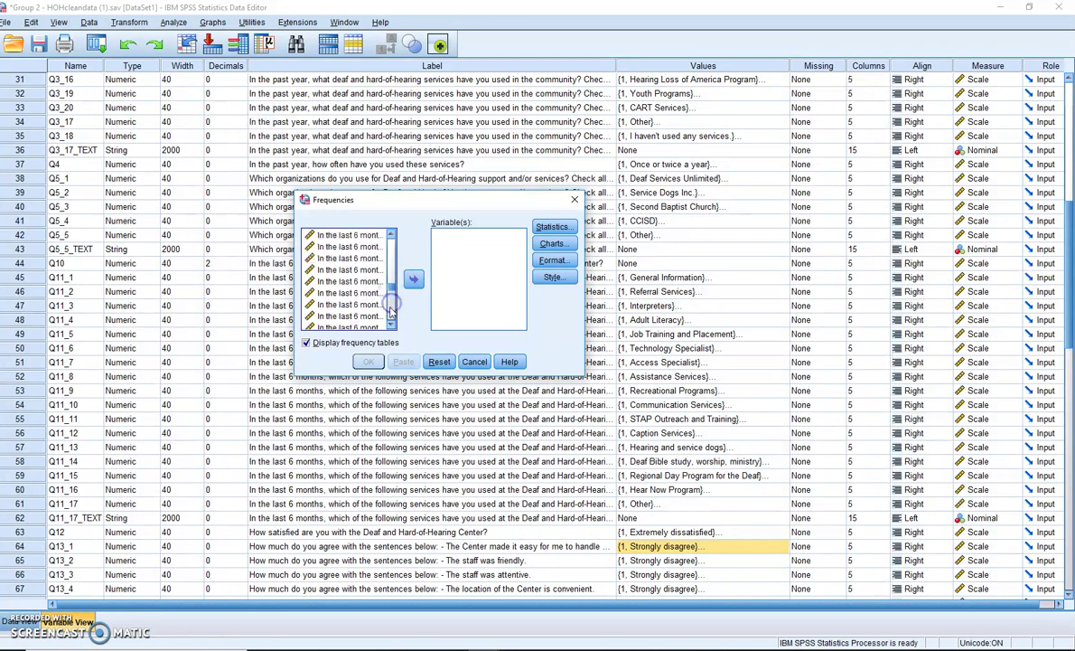
{"action": "left_click", "coordinate": [352, 304]}
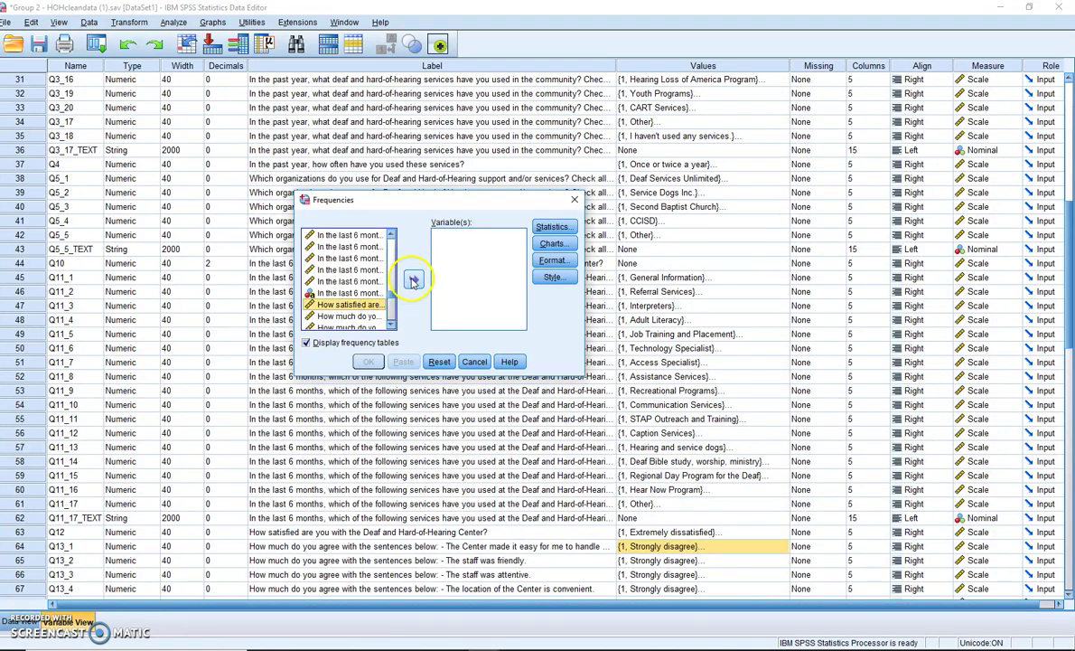
{"action": "left_click", "coordinate": [413, 278]}
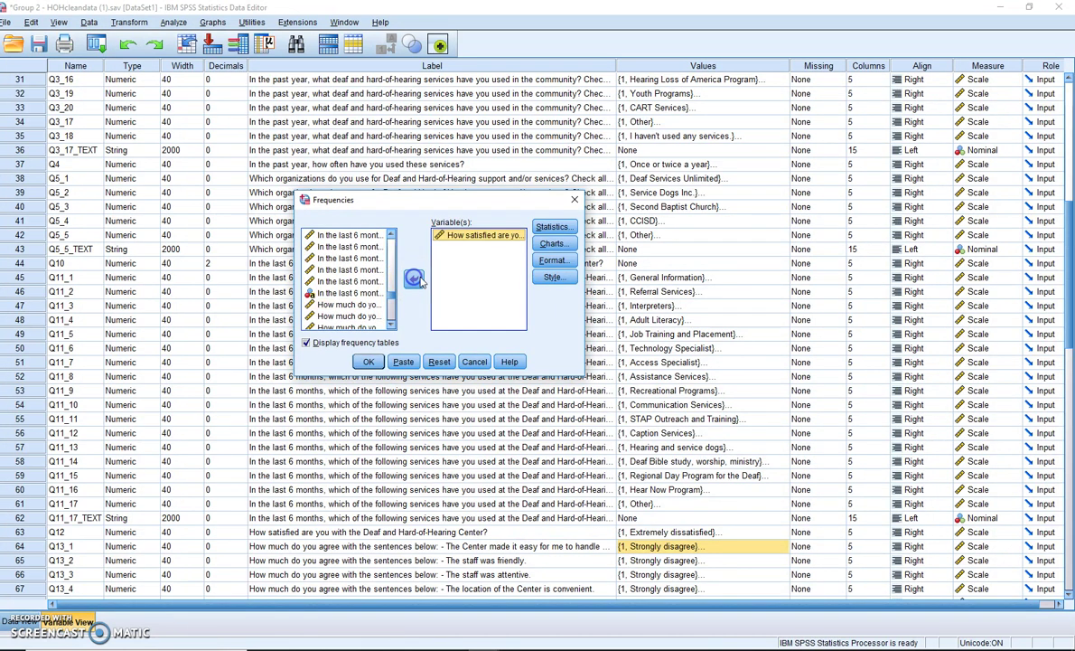
Request mean, median, mode and standard deviation as the Frequencies statistics
{"action": "left_click", "coordinate": [554, 228]}
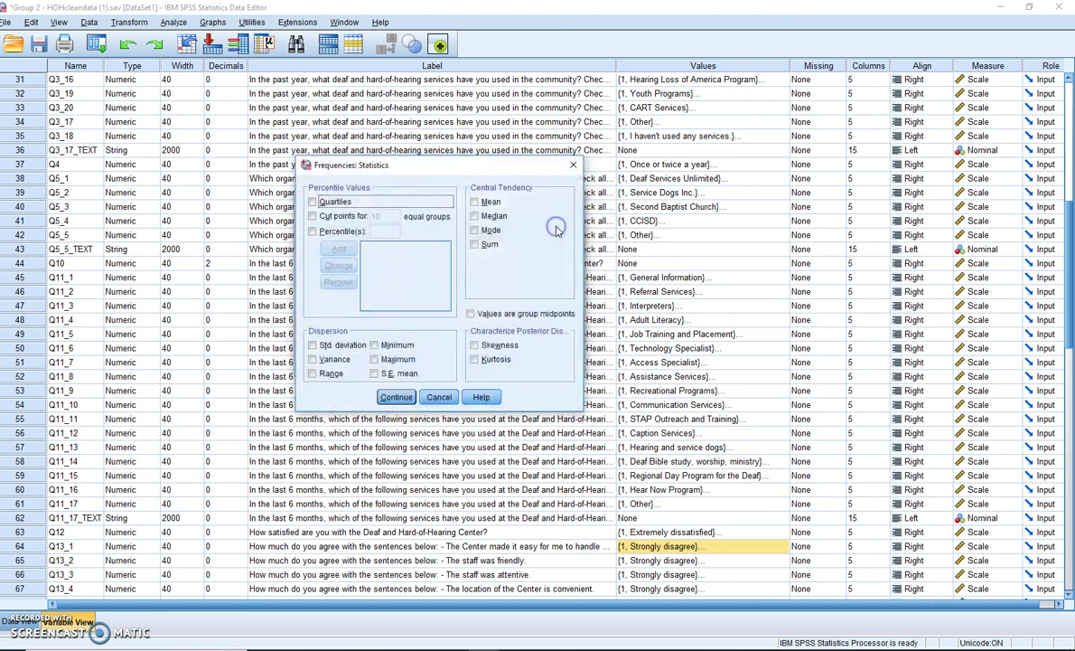
{"action": "left_click", "coordinate": [474, 202]}
{"action": "left_click", "coordinate": [474, 216]}
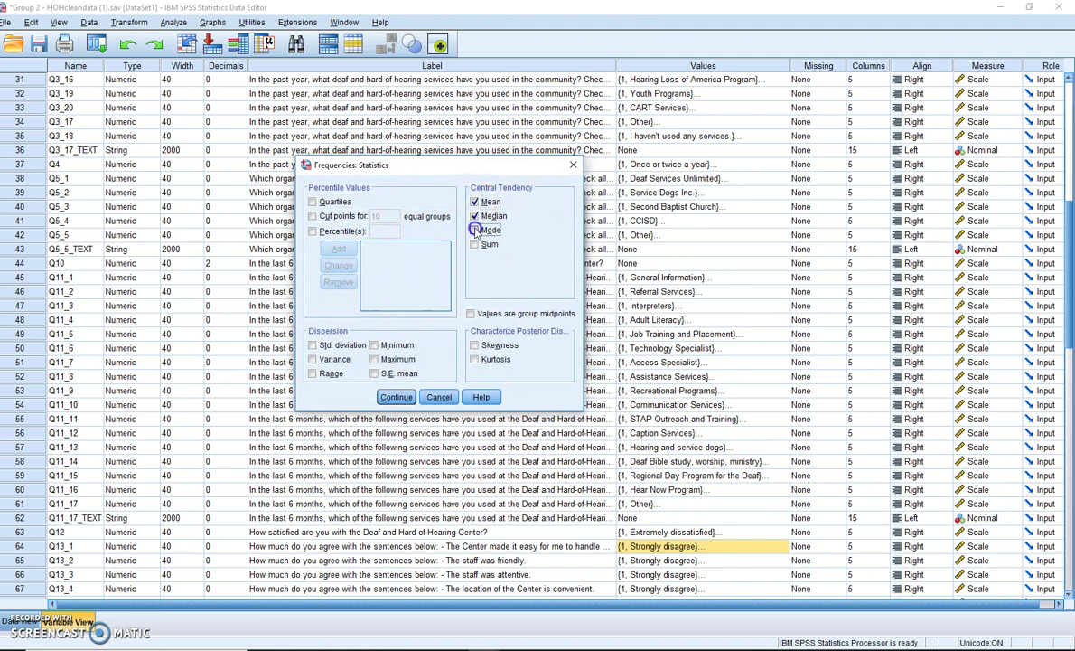
{"action": "left_click", "coordinate": [311, 345]}
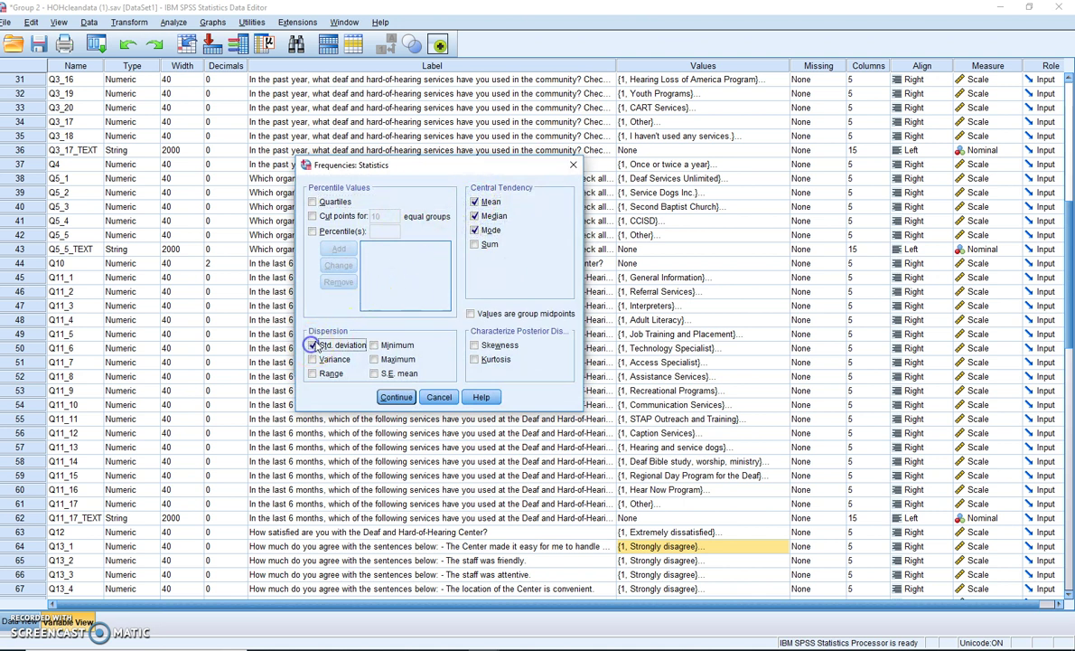
{"action": "left_click", "coordinate": [398, 398]}
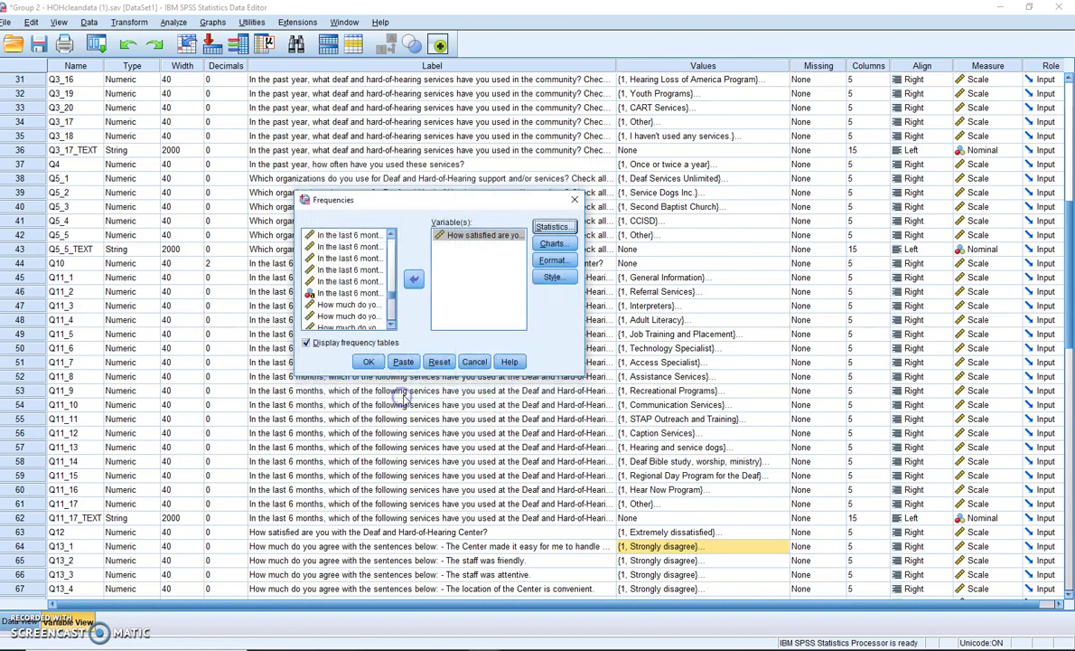
Run the Q12 frequencies and inspect the Statistics table (mean 4.53, median 5.00, SD .640) and frequency table
{"action": "left_click", "coordinate": [367, 359]}
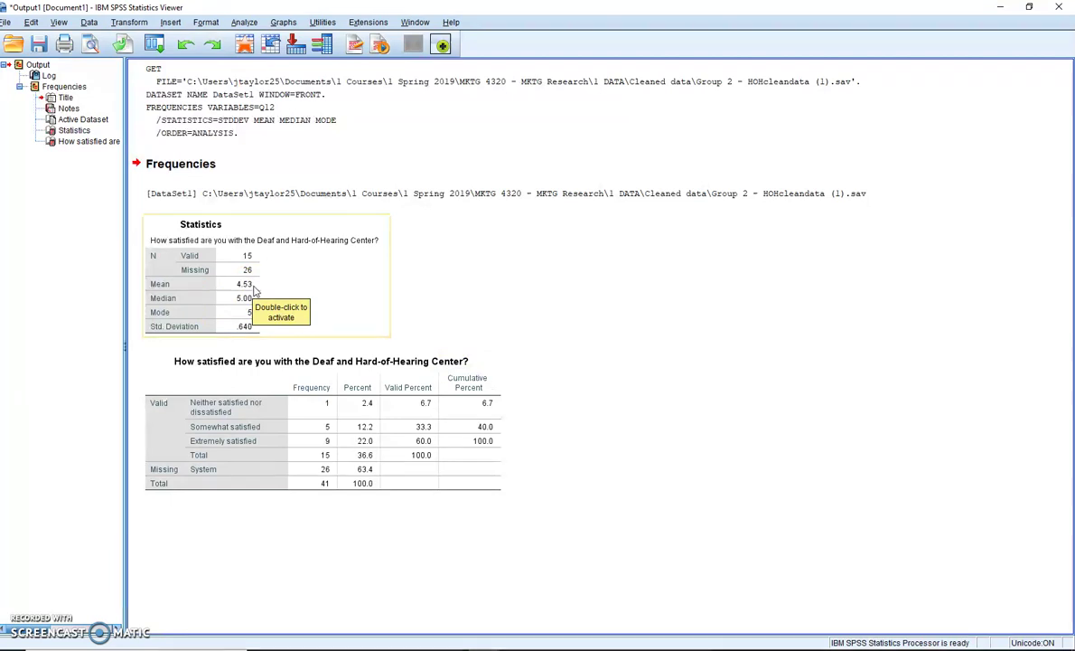
{"action": "left_click", "coordinate": [277, 361]}
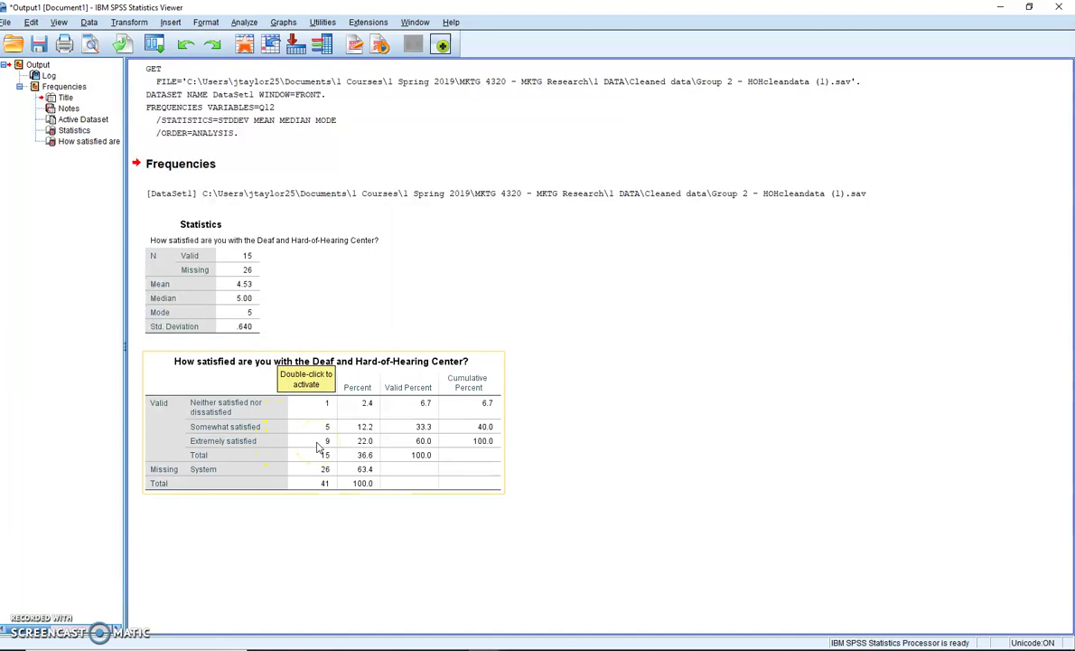
{"action": "left_click", "coordinate": [250, 286]}
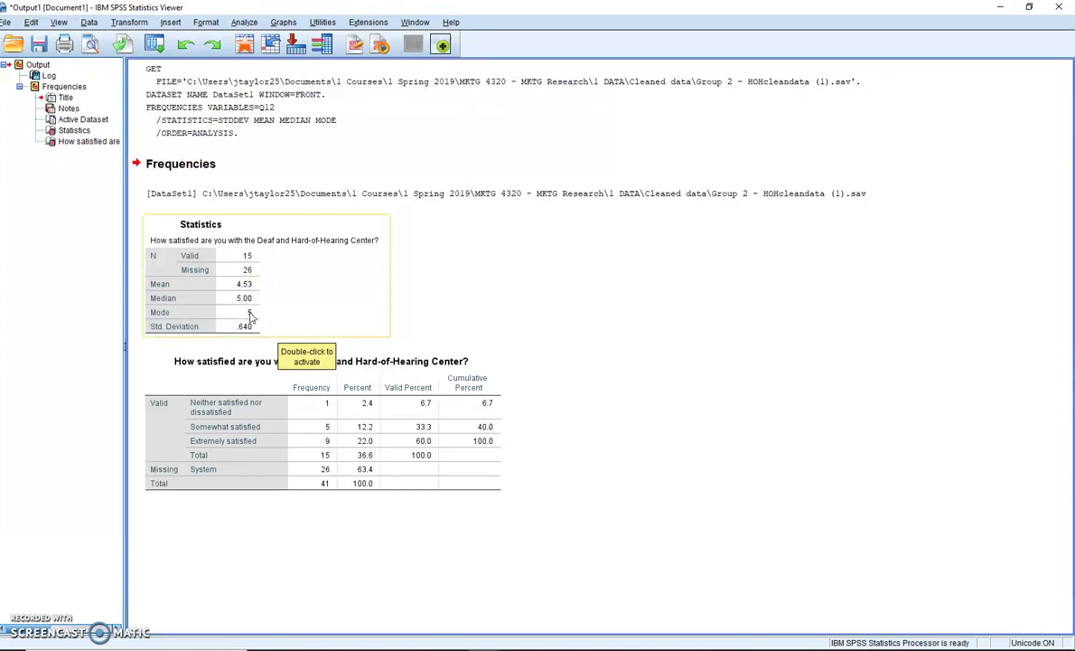
{"action": "left_click", "coordinate": [240, 402]}
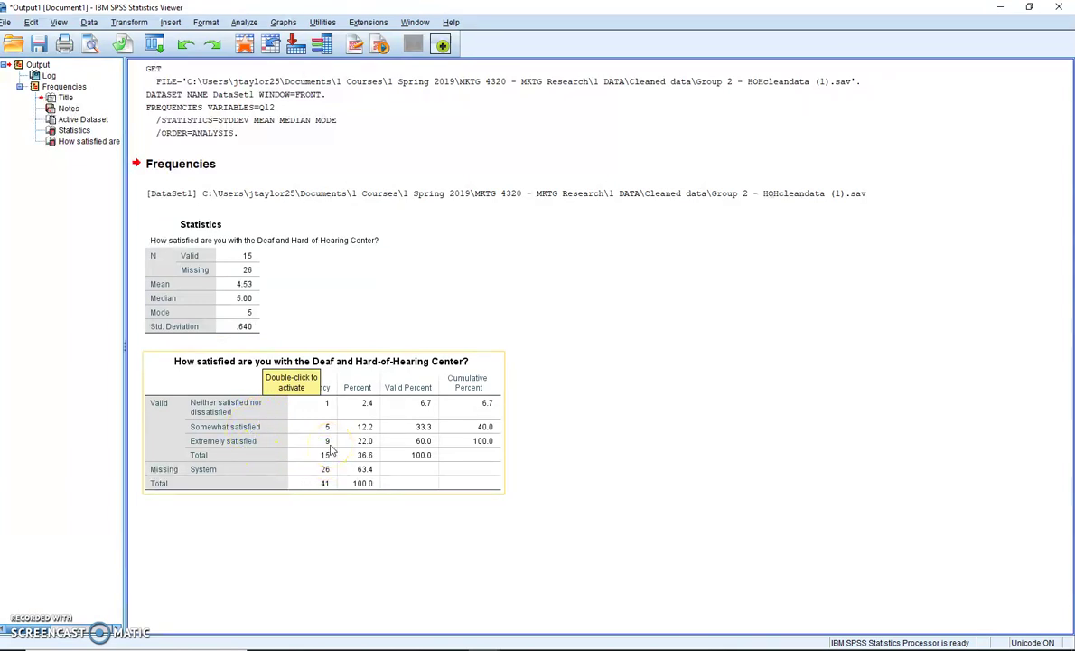
Review the Q12 Statistics and frequency tables in the Output Viewer, deselecting each afterward
{"action": "left_click", "coordinate": [271, 310]}
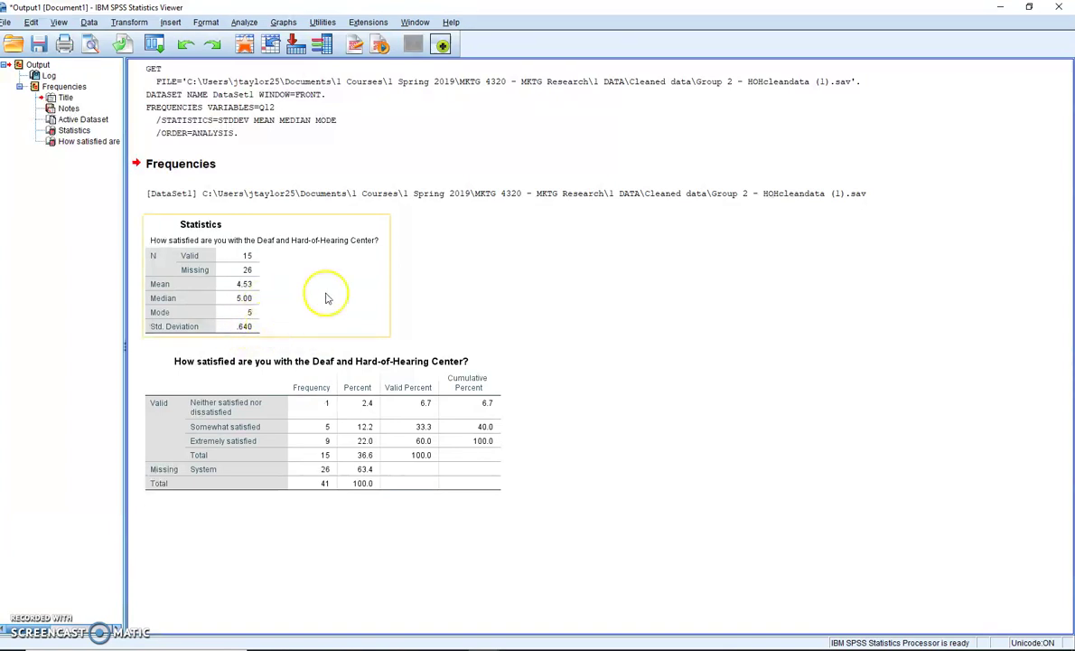
{"action": "left_click", "coordinate": [428, 320]}
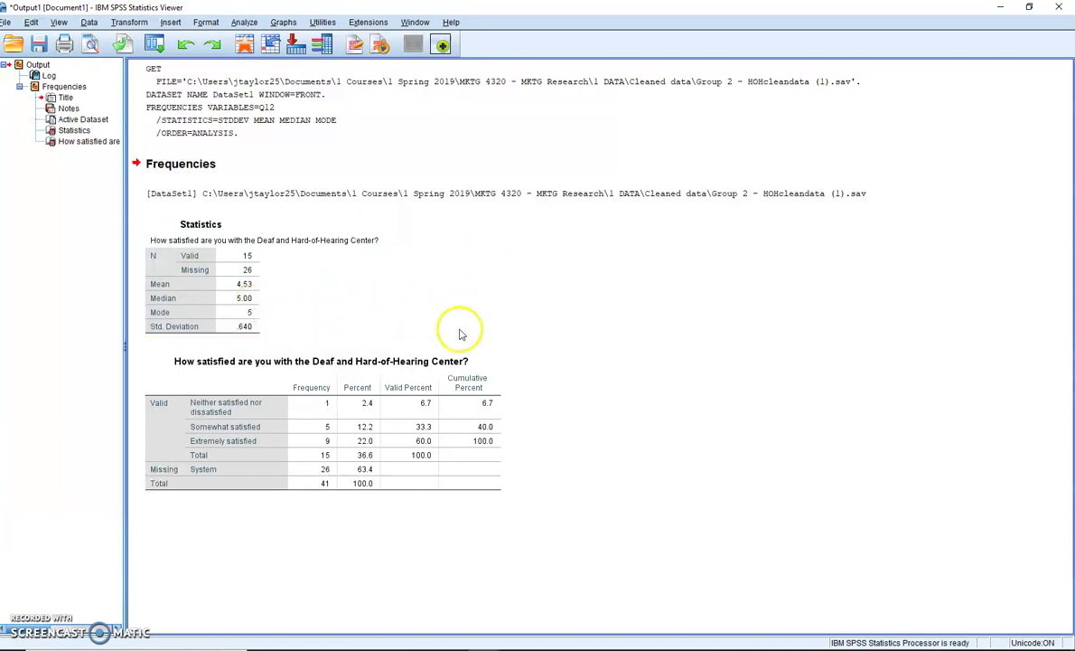
{"action": "left_click", "coordinate": [300, 427]}
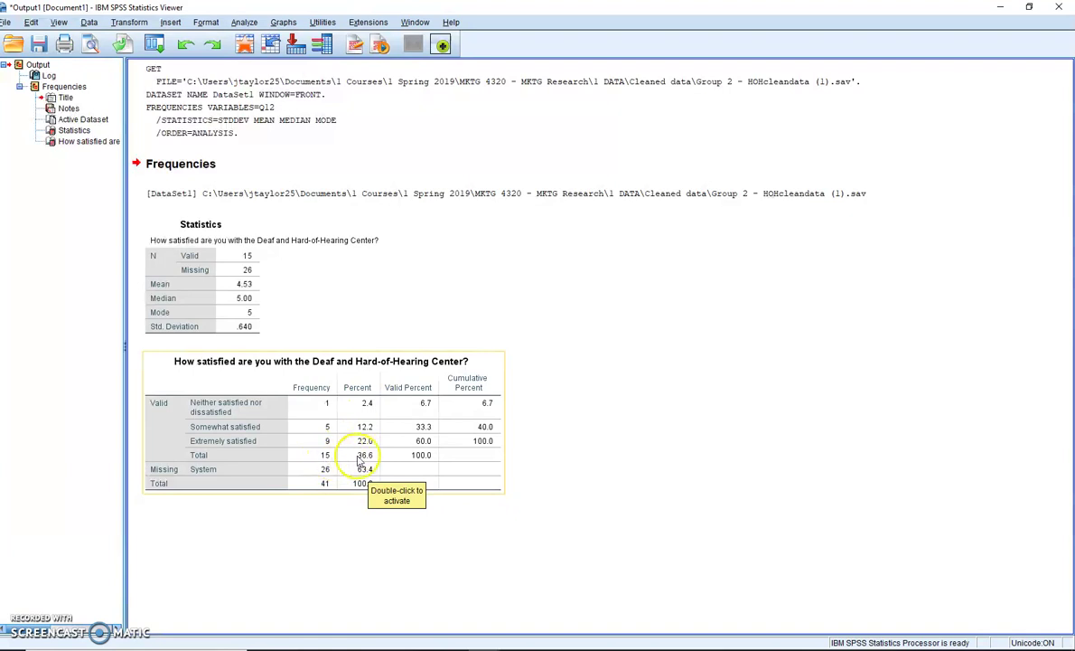
{"action": "left_click", "coordinate": [377, 531]}
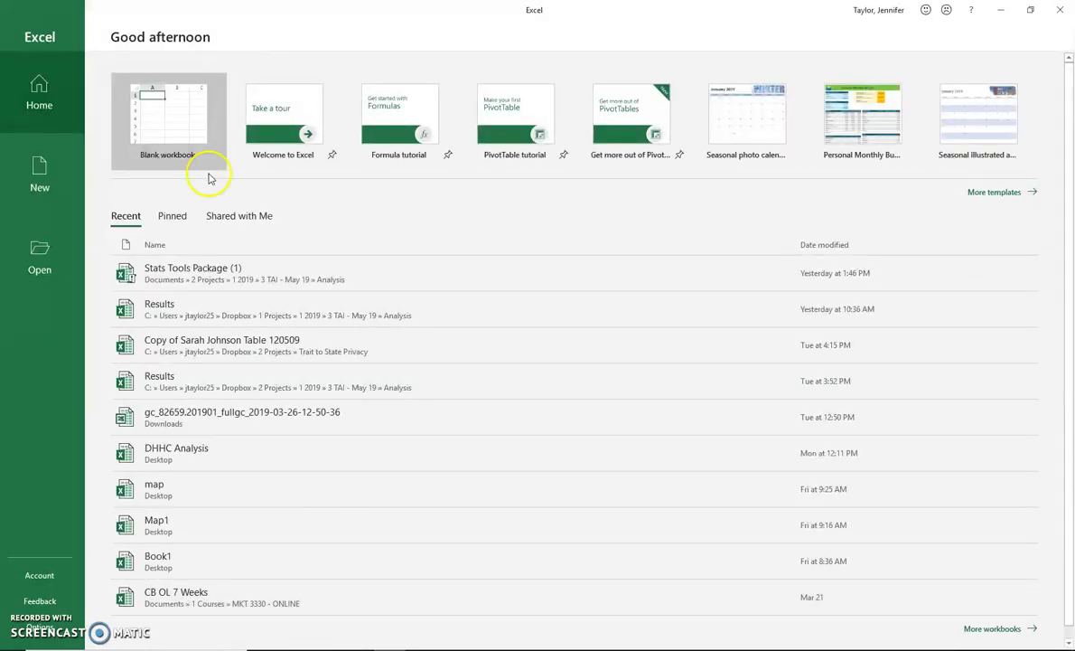
Create a blank workbook and rename its sheet to 'Q12 - Satisfied with DHHC'
{"action": "left_click", "coordinate": [161, 116]}
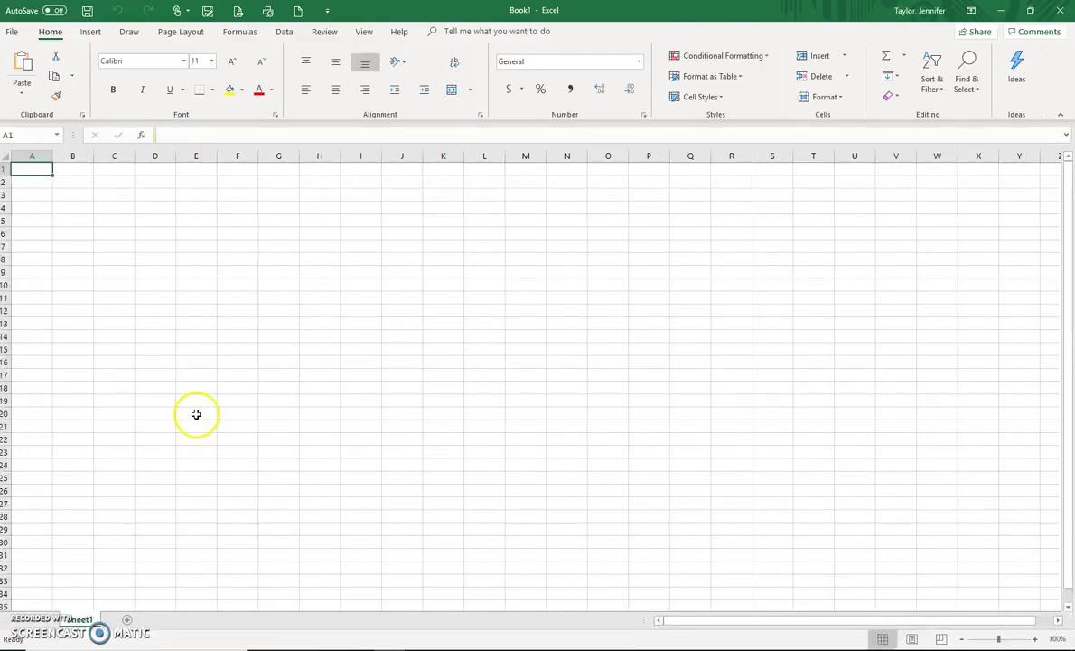
{"action": "right_click", "coordinate": [86, 619]}
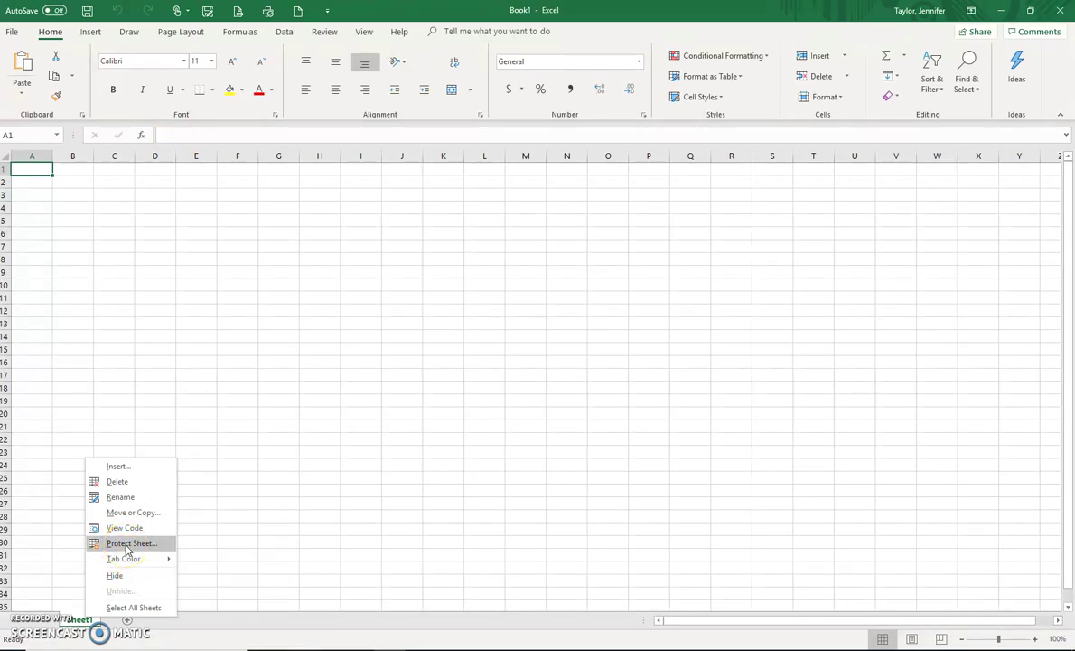
{"action": "left_click", "coordinate": [120, 496]}
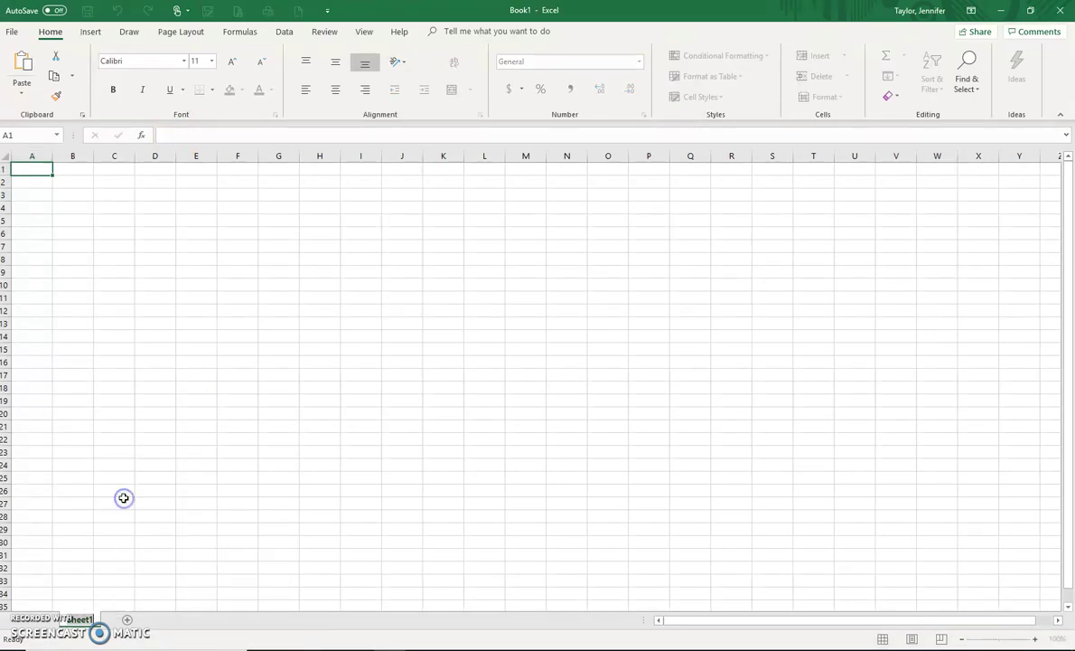
{"action": "type", "text": "Satis"}
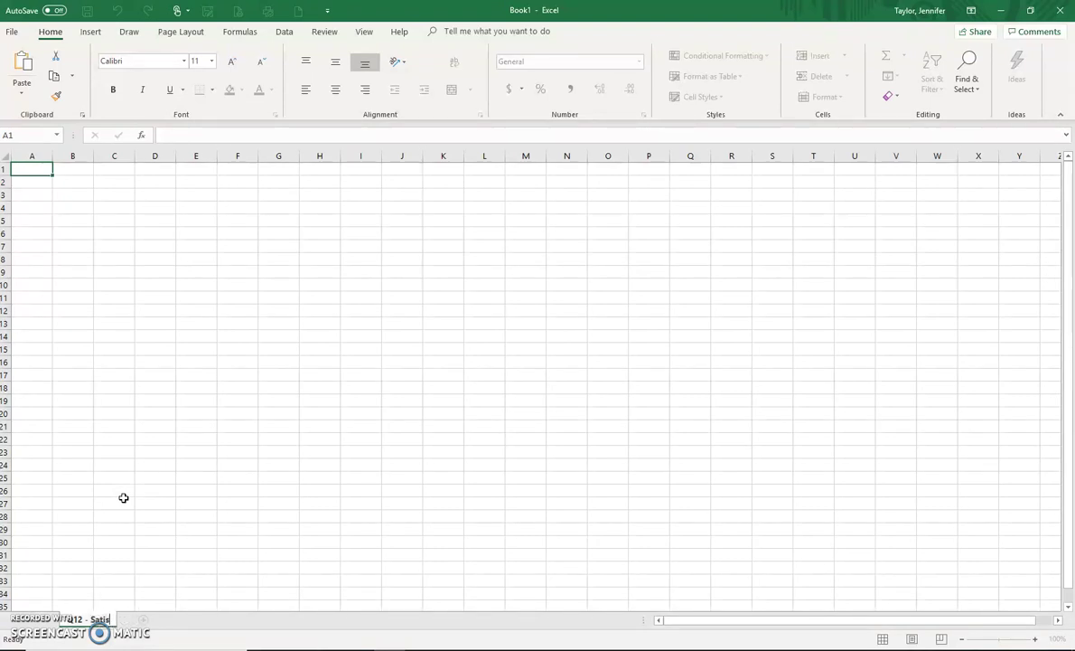
{"action": "type", "text": "with DHHC"}
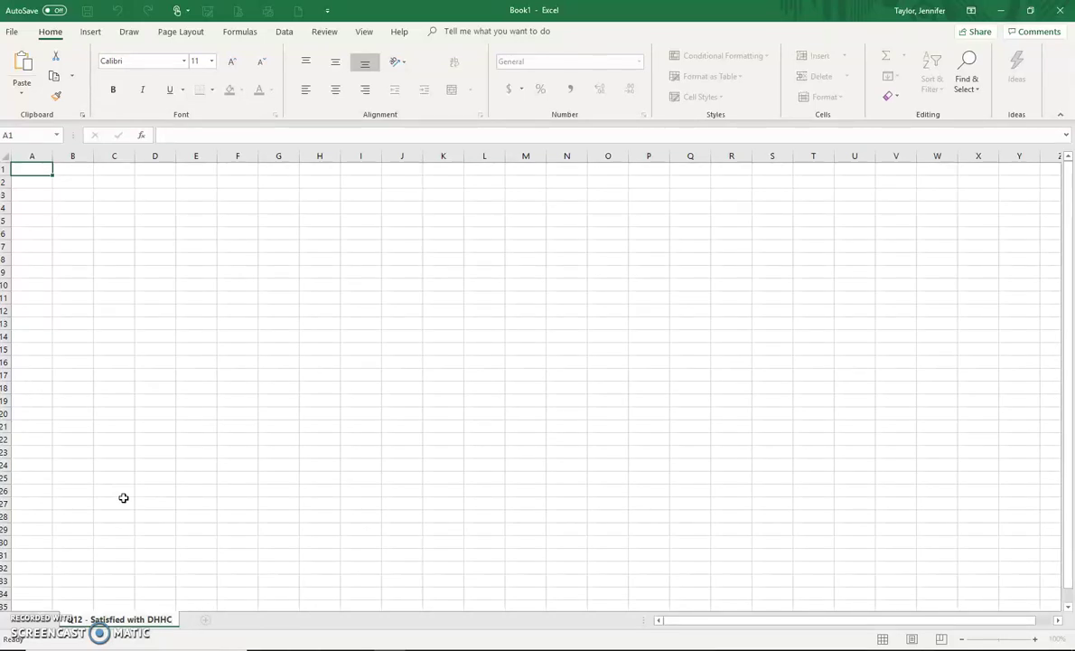
{"action": "left_click", "coordinate": [262, 478]}
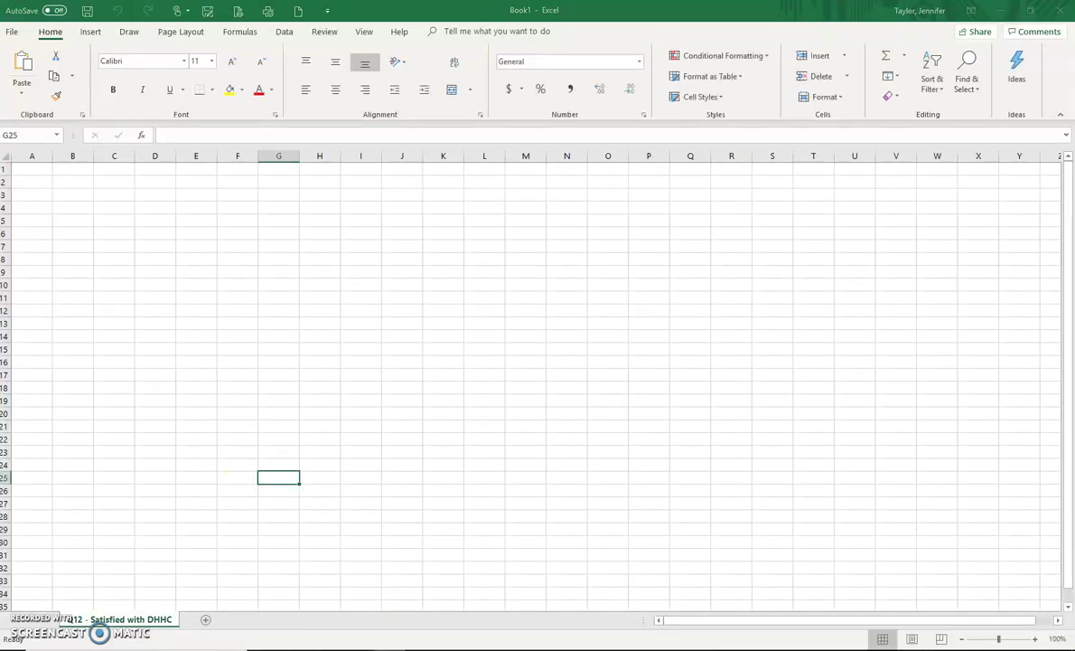
Copy the Q12 frequency table from SPSS and paste it into Excel at cell A2
{"action": "left_click", "coordinate": [409, 606]}
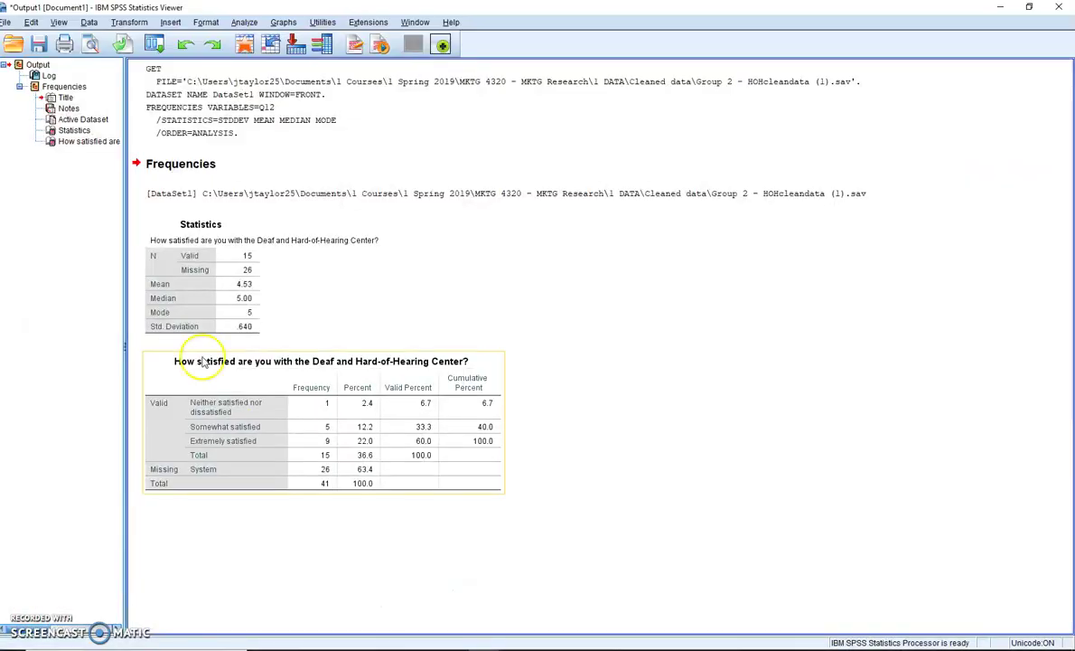
{"action": "left_click", "coordinate": [262, 402]}
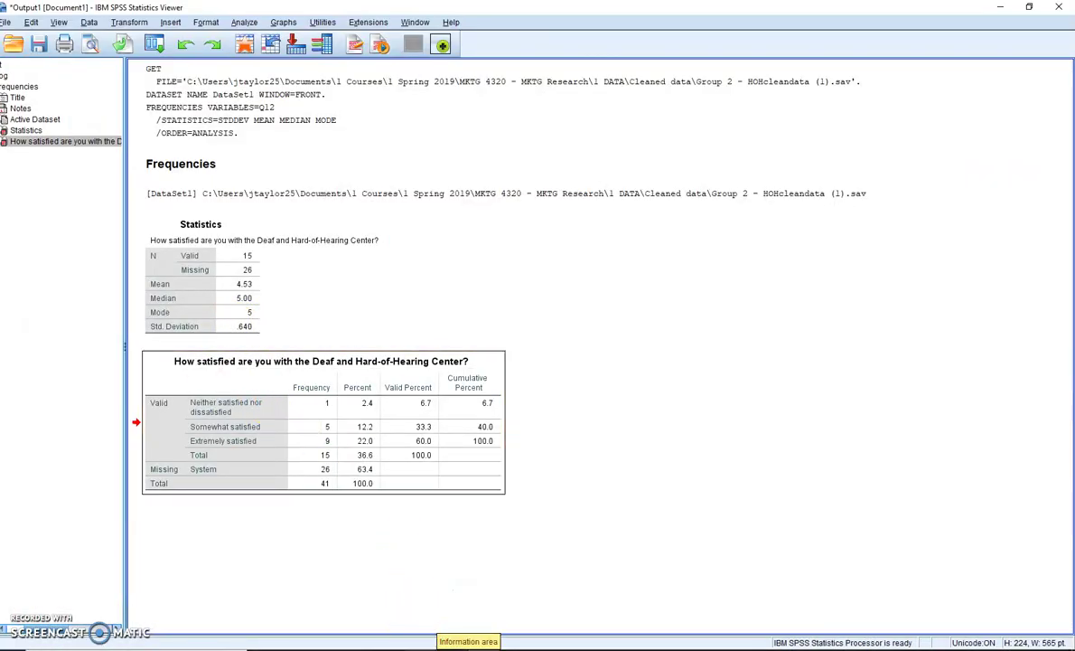
{"action": "key", "text": "alt+Tab"}
{"action": "right_click", "coordinate": [35, 181]}
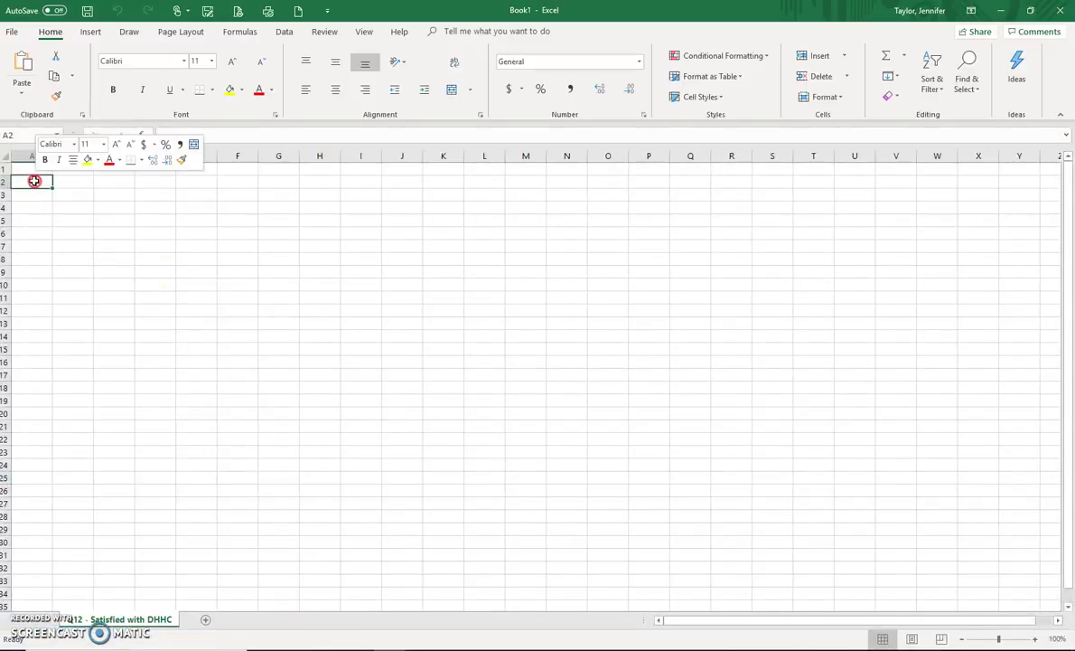
{"action": "left_click", "coordinate": [81, 235]}
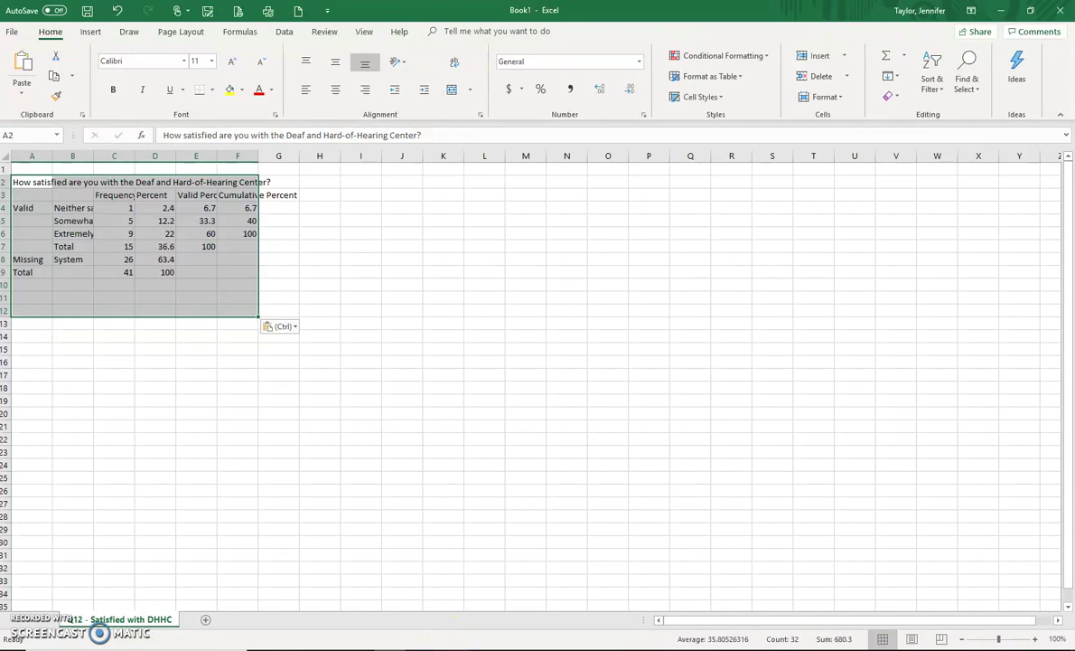
Copy the SPSS Statistics table and paste it into Excel at cell M2
{"action": "mouse_move", "coordinate": [415, 648]}
{"action": "left_click", "coordinate": [422, 598]}
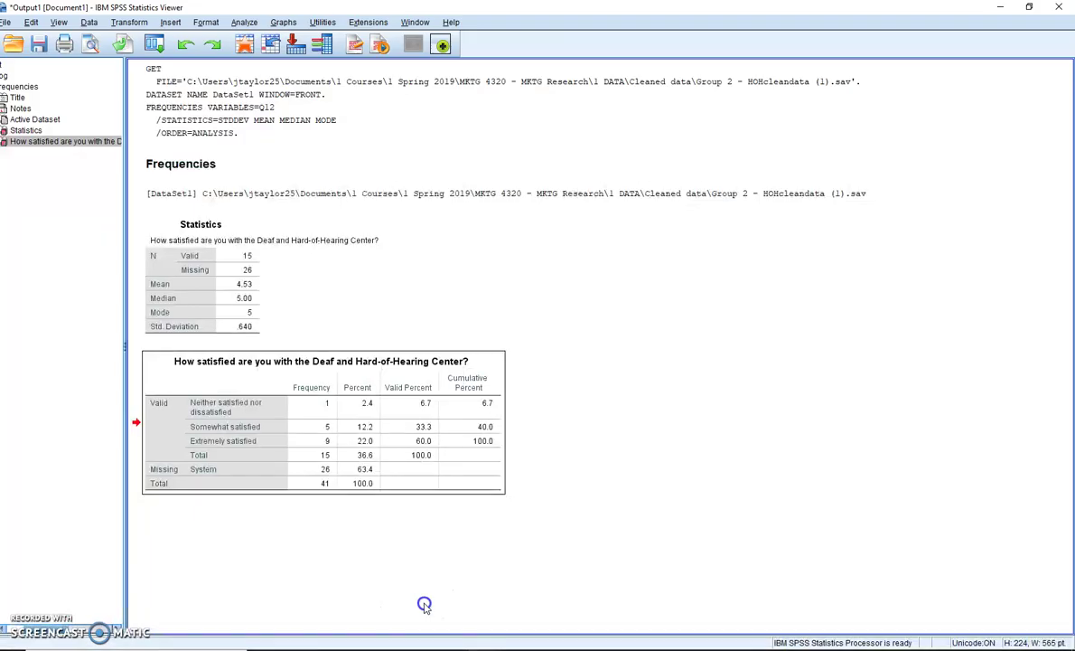
{"action": "left_click", "coordinate": [163, 280]}
{"action": "right_click", "coordinate": [164, 281]}
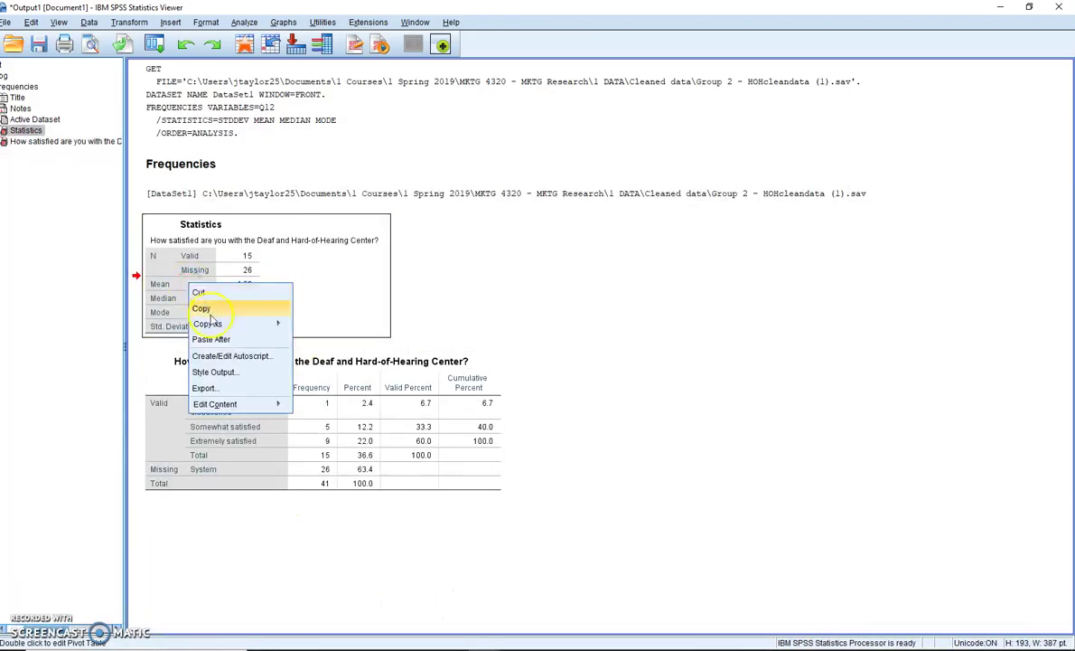
{"action": "left_click", "coordinate": [192, 304]}
{"action": "key", "text": "alt+Tab"}
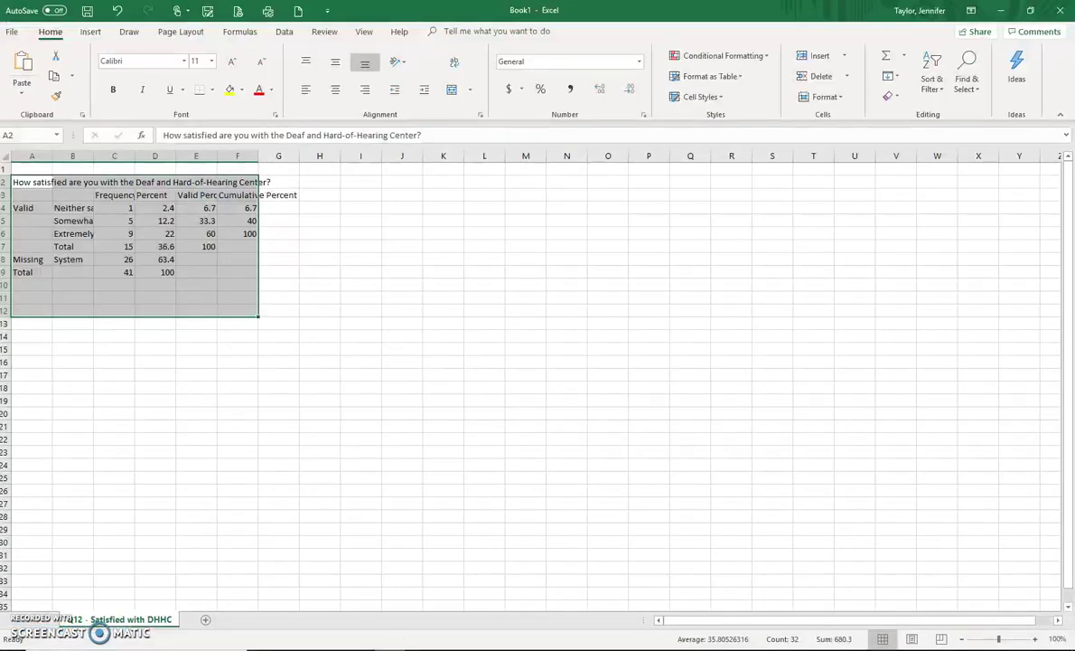
{"action": "left_click", "coordinate": [526, 181]}
{"action": "right_click", "coordinate": [536, 183]}
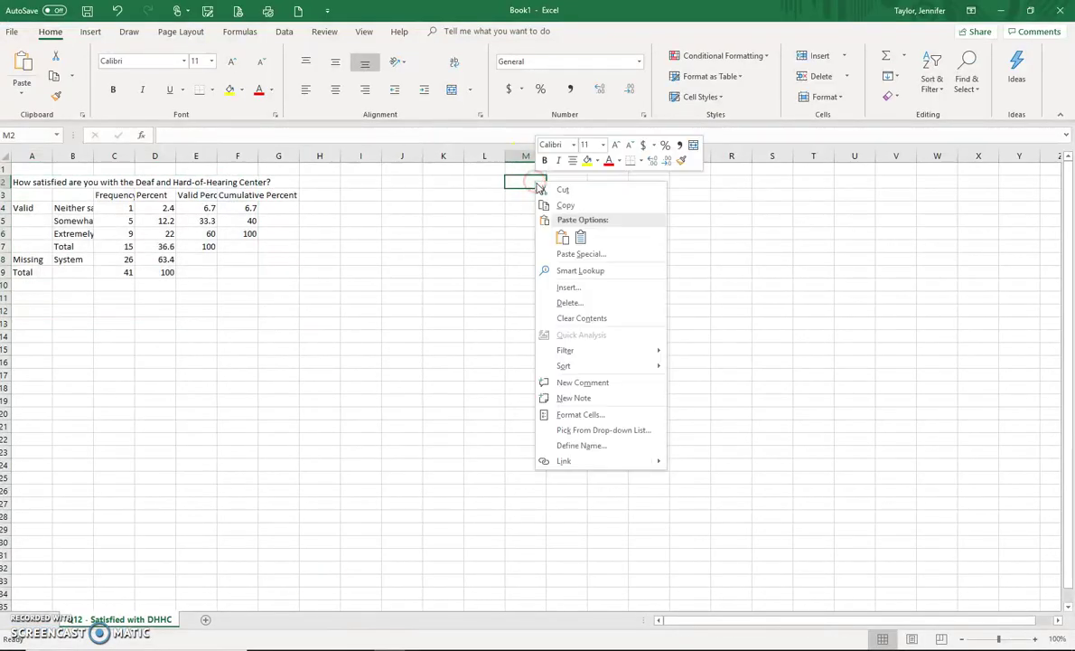
{"action": "left_click", "coordinate": [583, 173]}
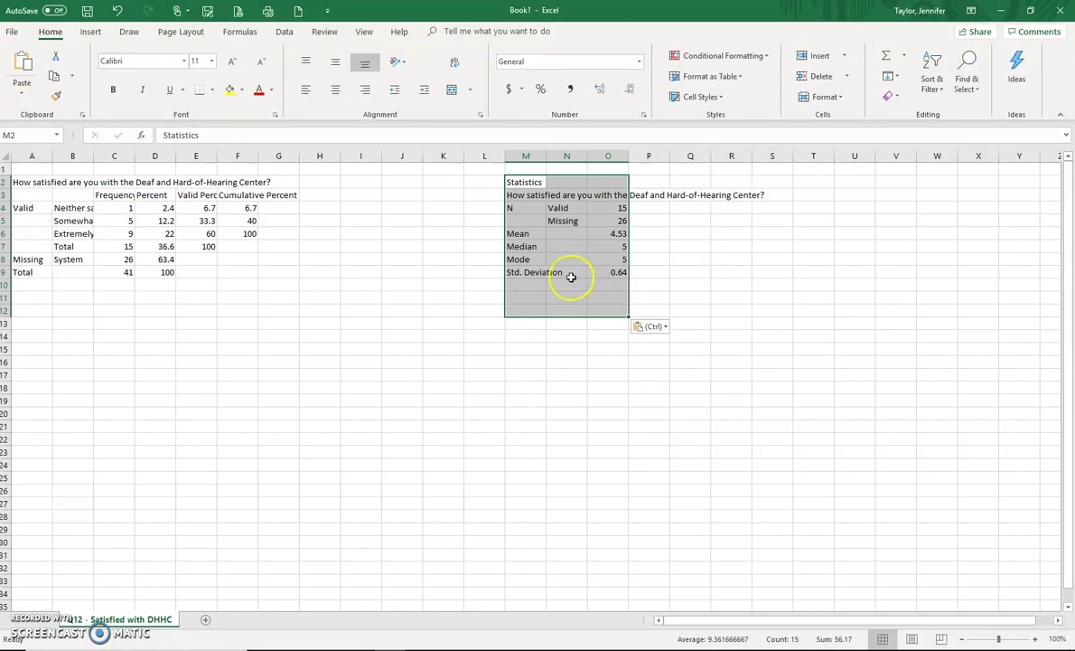
Highlight the Mean, Median, Mode and Std. Deviation rows with yellow fill
{"action": "left_click", "coordinate": [694, 312]}
{"action": "left_click_drag", "start_coordinate": [524, 234], "coordinate": [616, 270]}
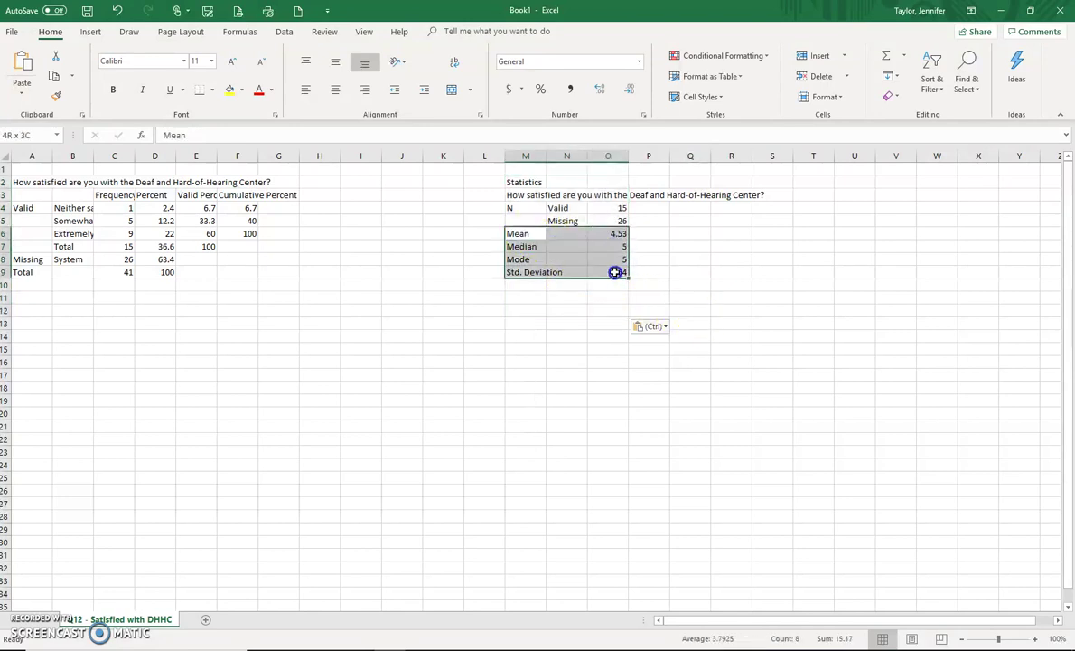
{"action": "left_click", "coordinate": [228, 89]}
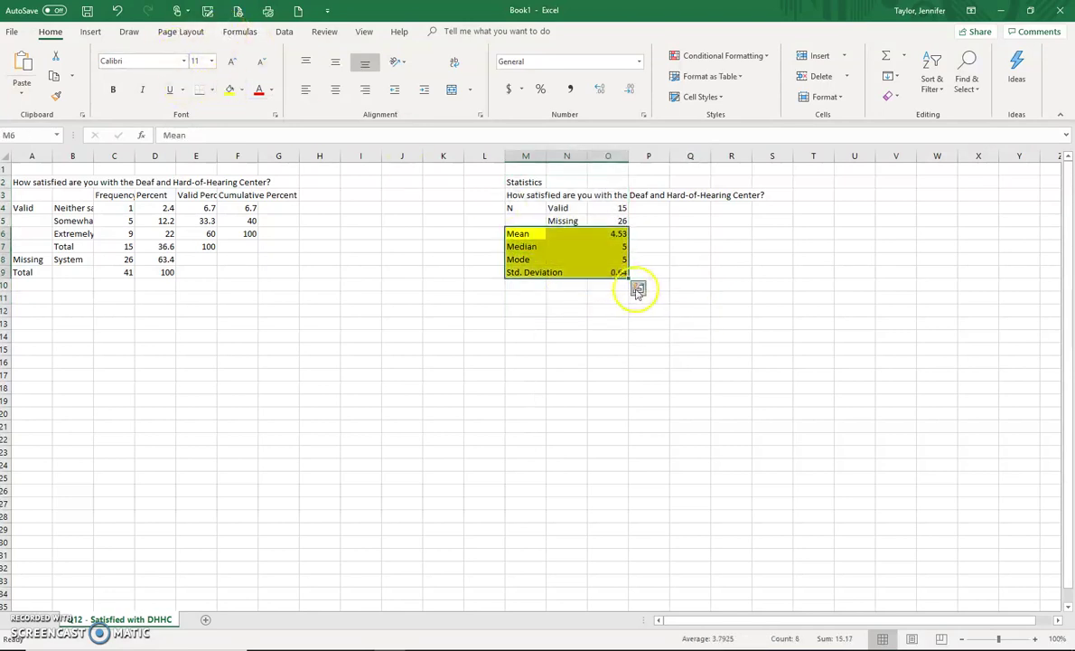
{"action": "left_click", "coordinate": [637, 288]}
{"action": "left_click", "coordinate": [424, 314]}
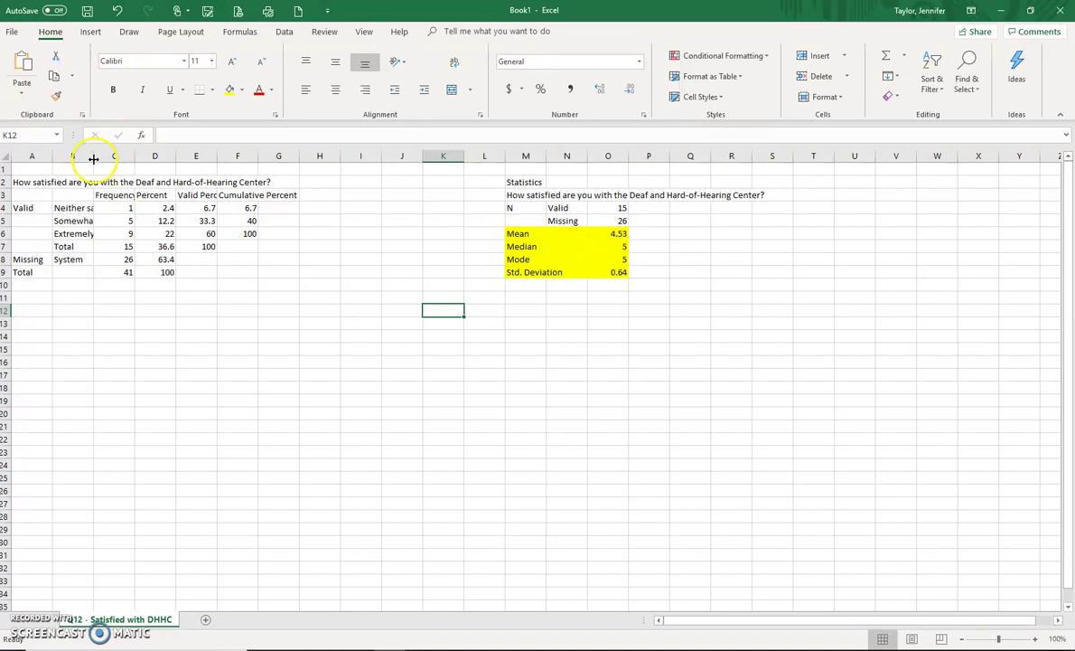
Drag column B wider so the full satisfaction level labels fit
{"action": "left_click_drag", "start_coordinate": [93, 161], "coordinate": [194, 156]}
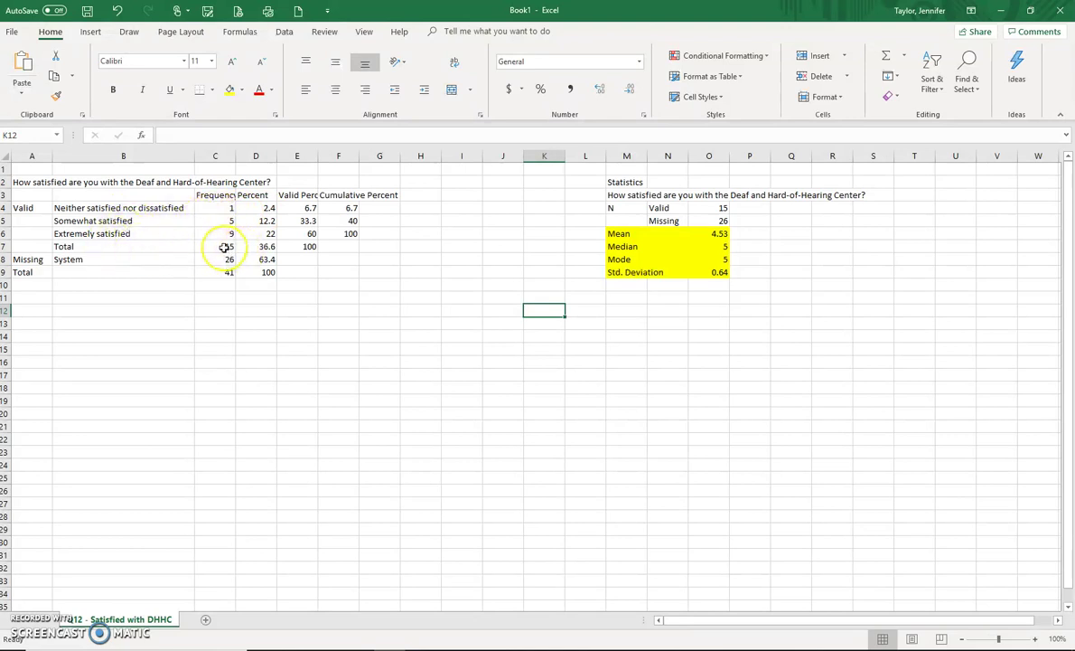
{"action": "left_click", "coordinate": [311, 297]}
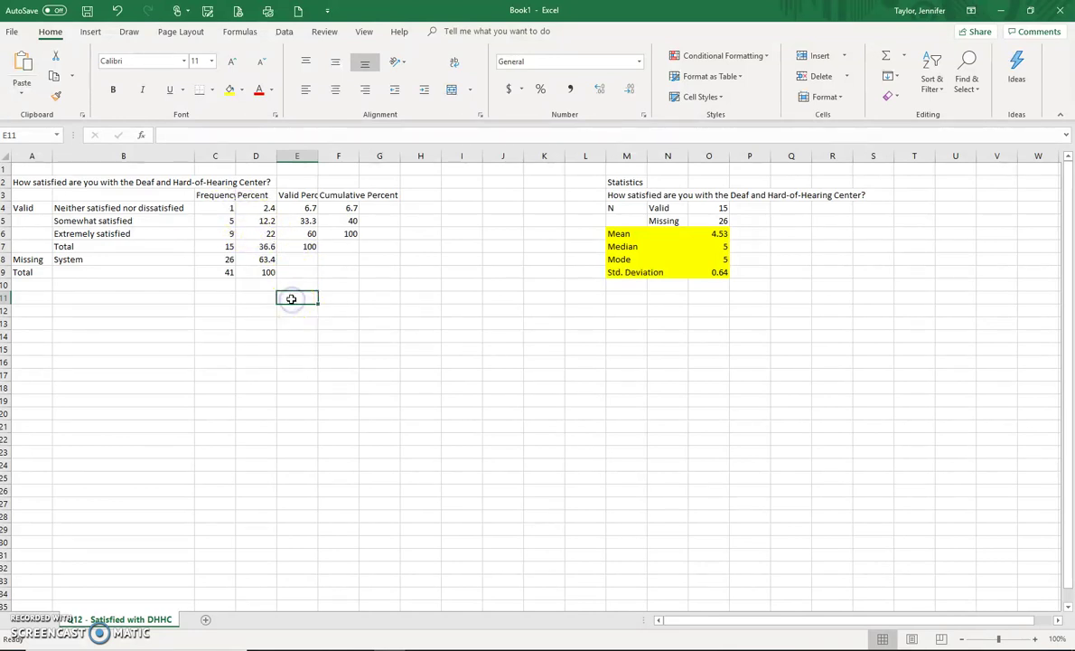
Try a test formula in E11, formatted as a one-decimal percentage
{"action": "type", "text": "="}
{"action": "left_click", "coordinate": [228, 208]}
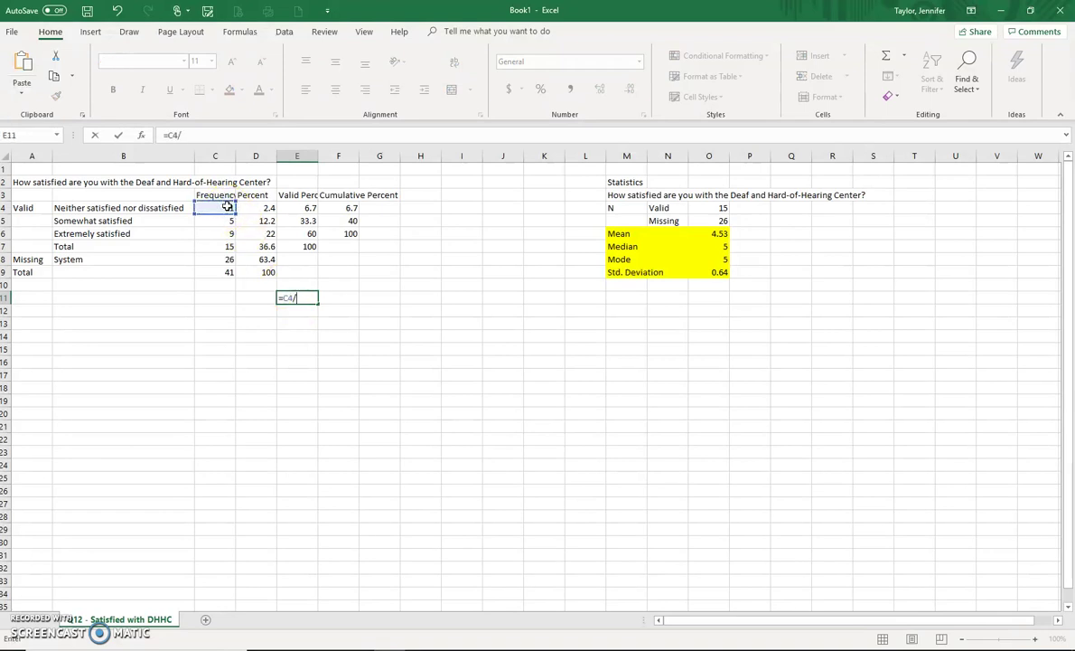
{"action": "key", "text": "Return"}
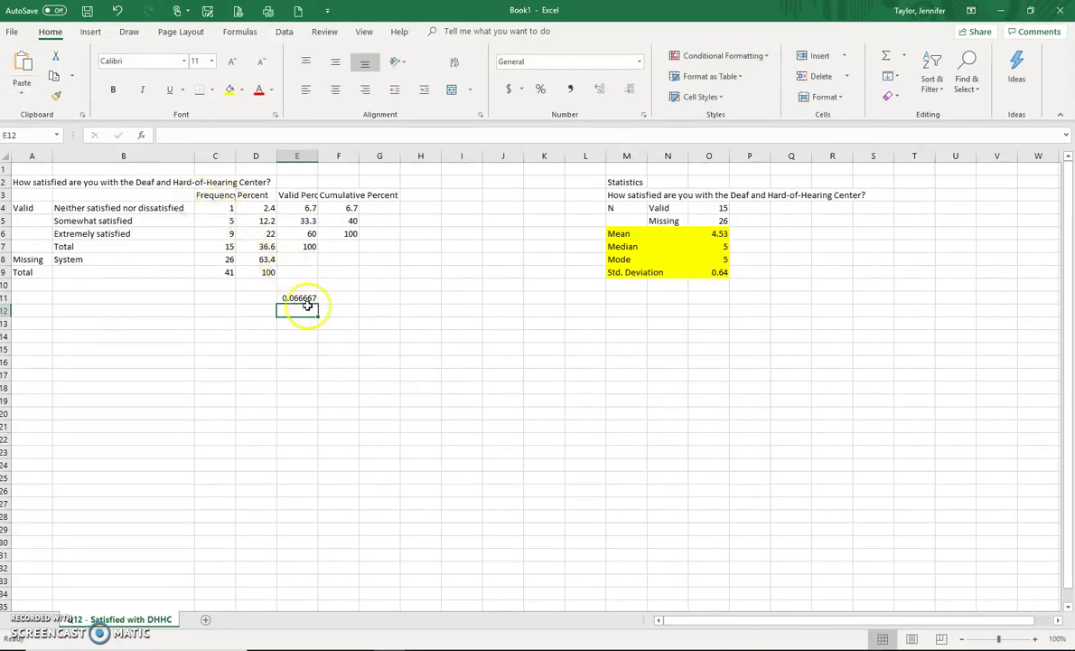
{"action": "left_click", "coordinate": [547, 94]}
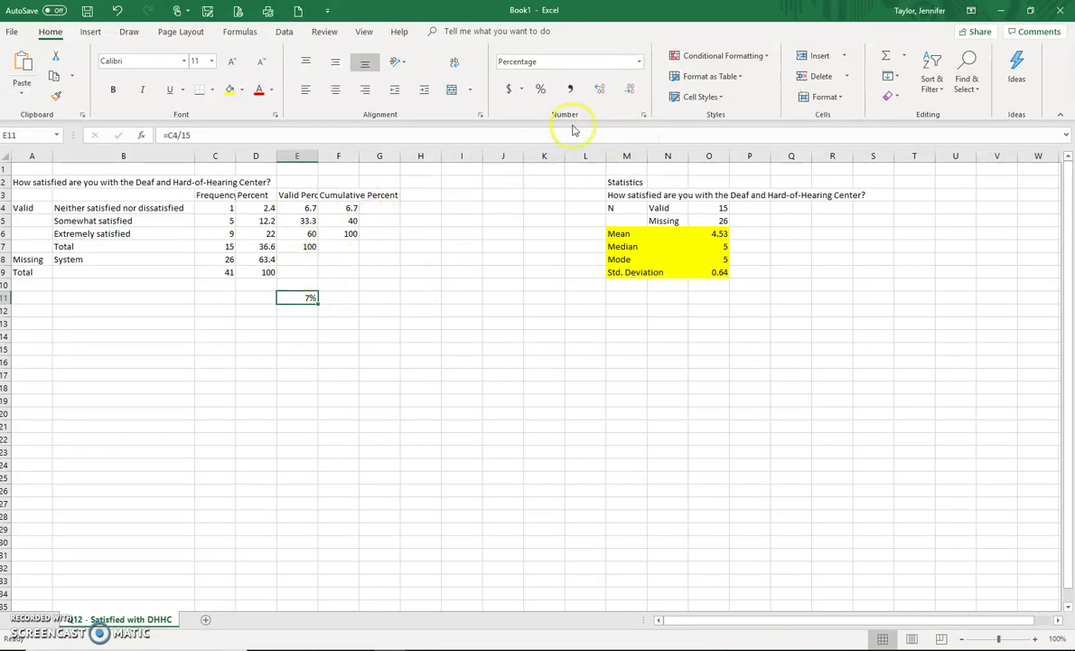
{"action": "left_click", "coordinate": [600, 88]}
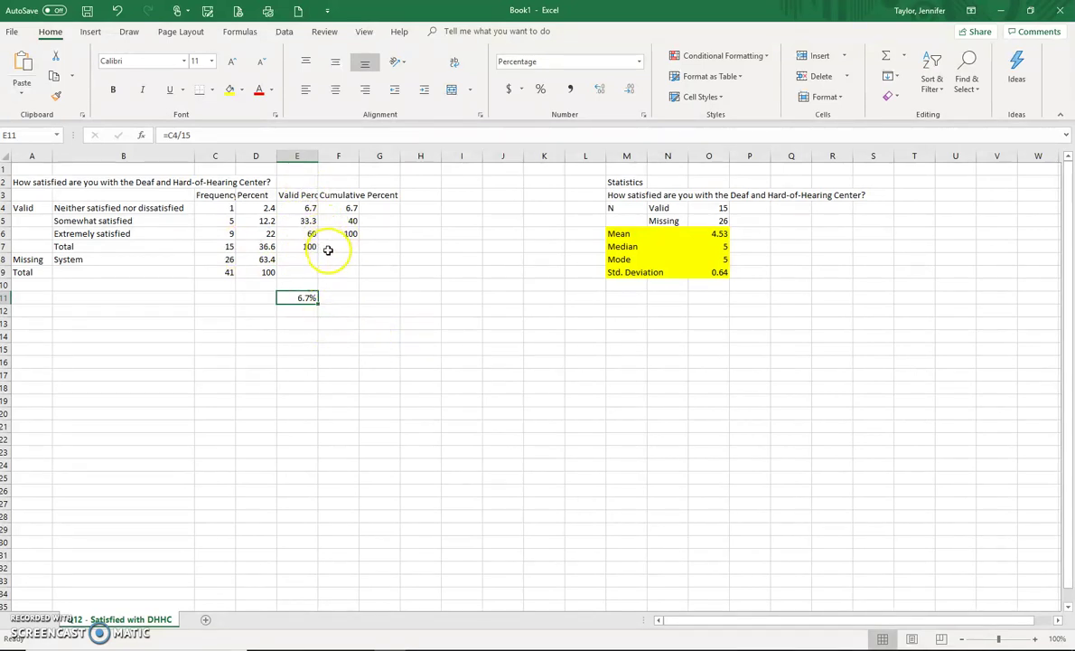
Enter =C4/C7 in E4 as a one-decimal percentage and fill it down through E7
{"action": "left_click", "coordinate": [301, 207]}
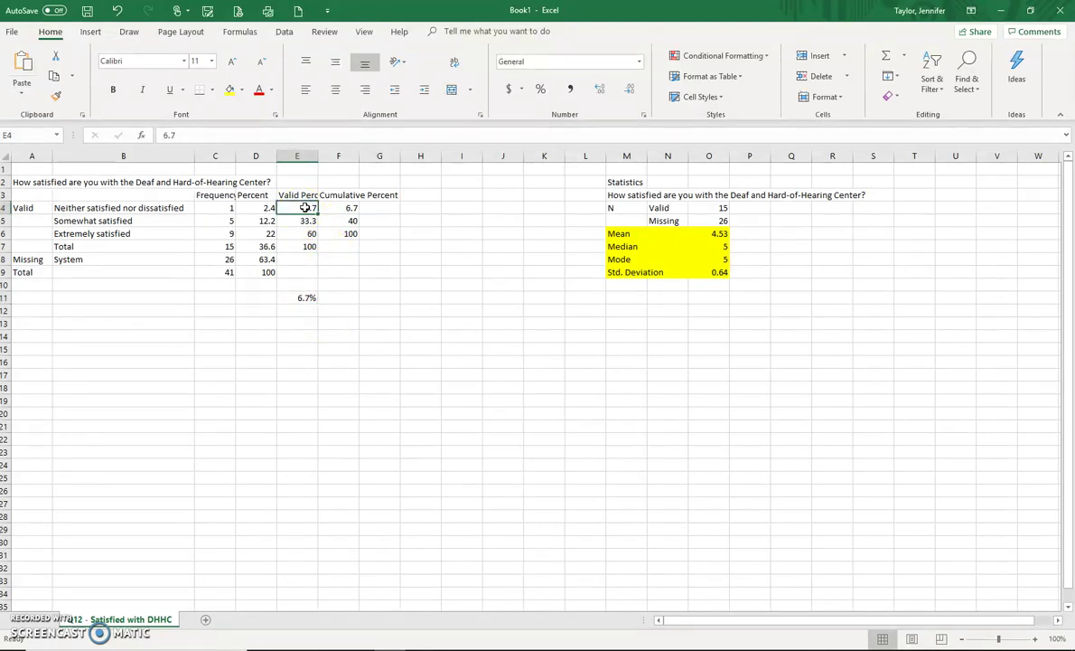
{"action": "type", "text": "="}
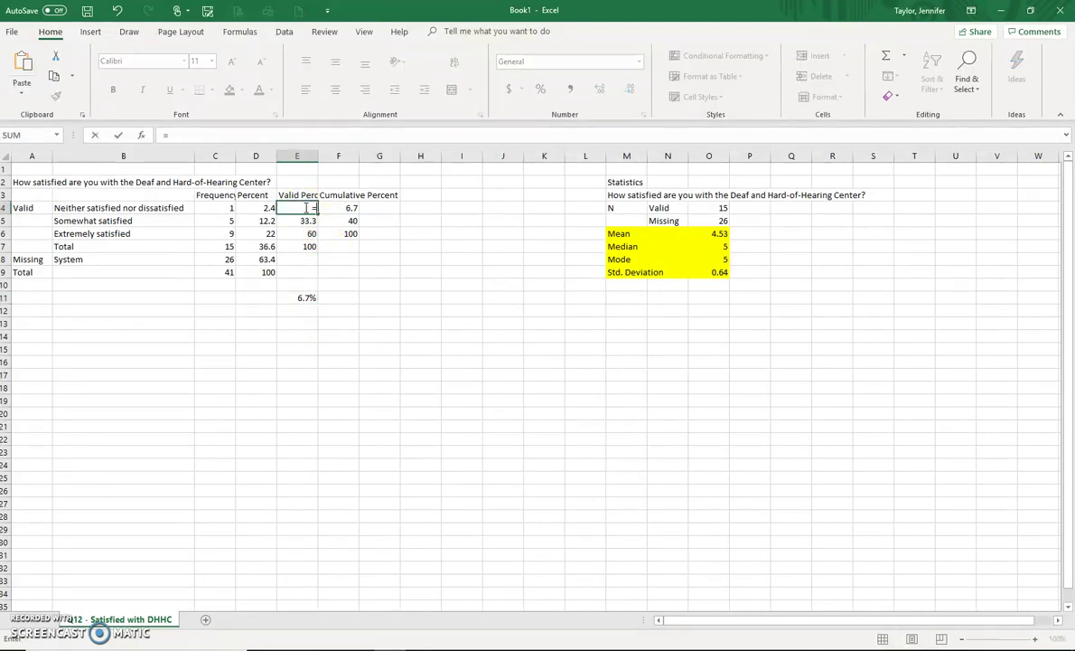
{"action": "left_click", "coordinate": [221, 207]}
{"action": "type", "text": "/"}
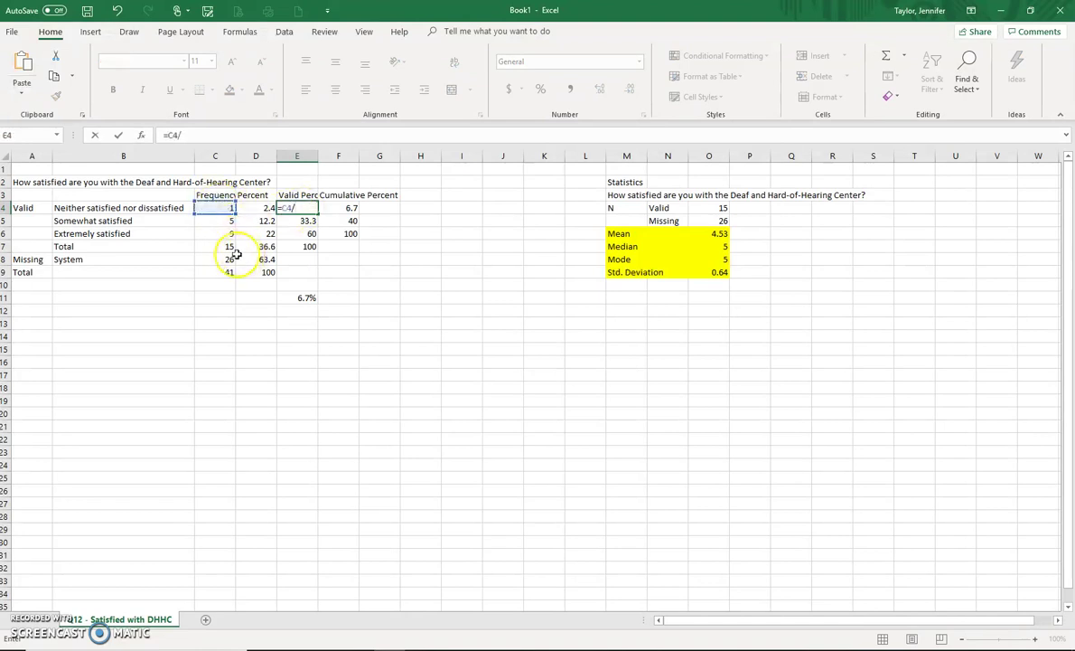
{"action": "left_click", "coordinate": [227, 246]}
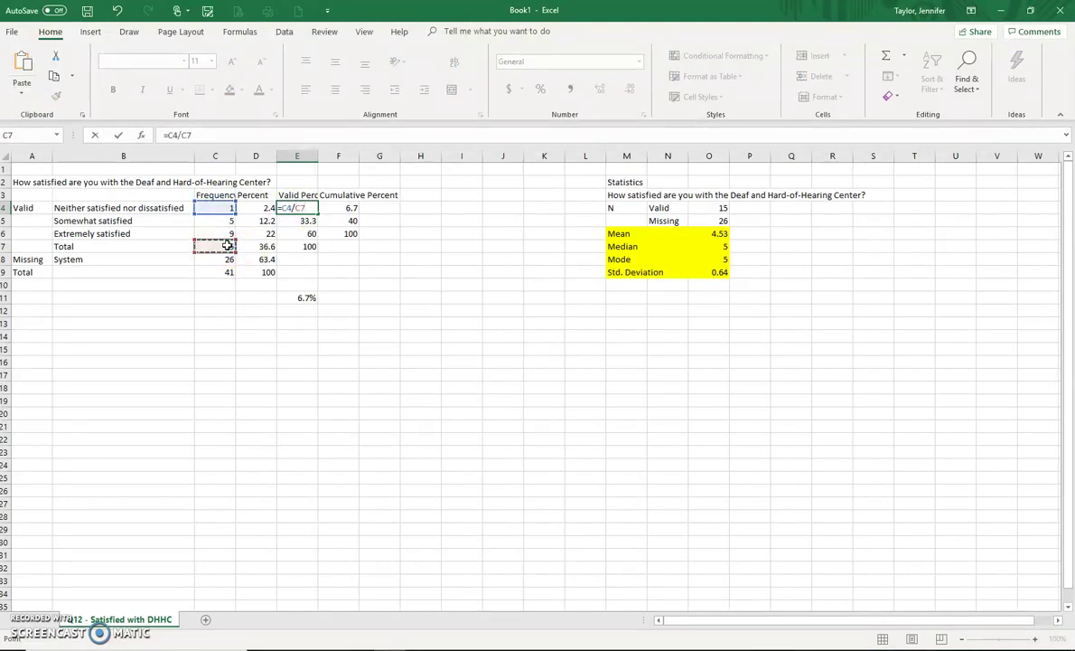
{"action": "key", "text": "Return"}
{"action": "left_click", "coordinate": [298, 208]}
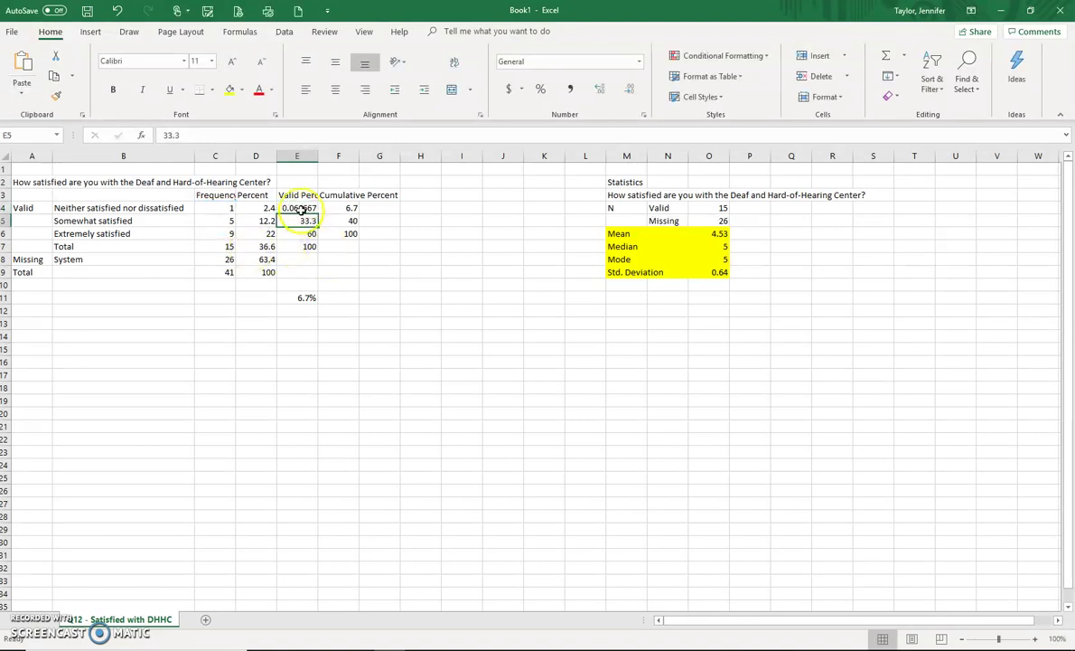
{"action": "left_click", "coordinate": [537, 91]}
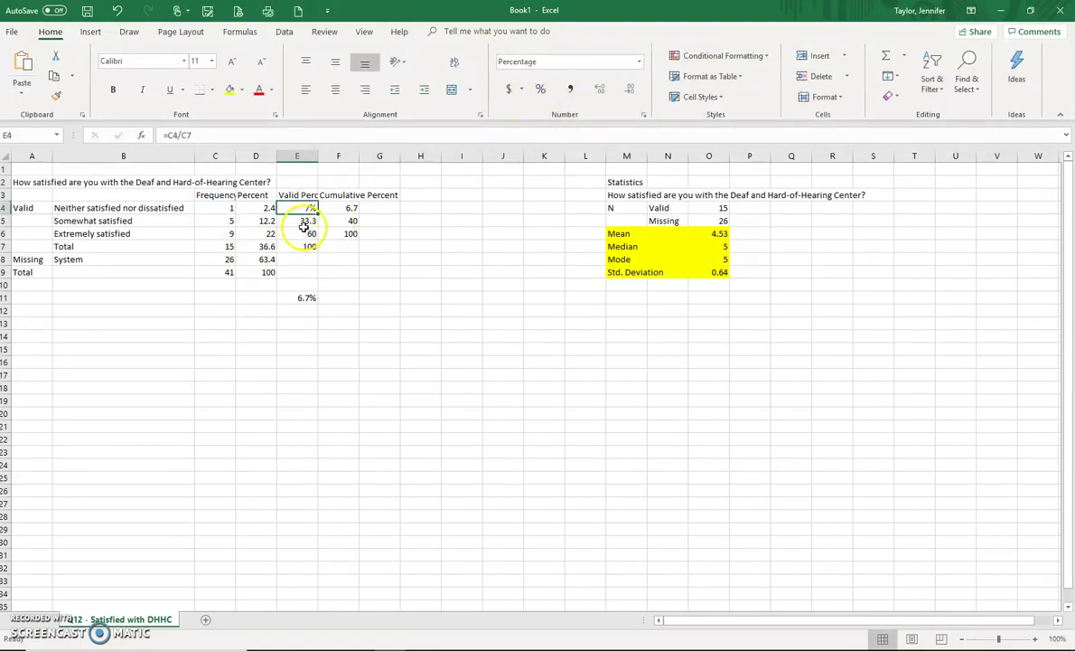
{"action": "left_click", "coordinate": [598, 92]}
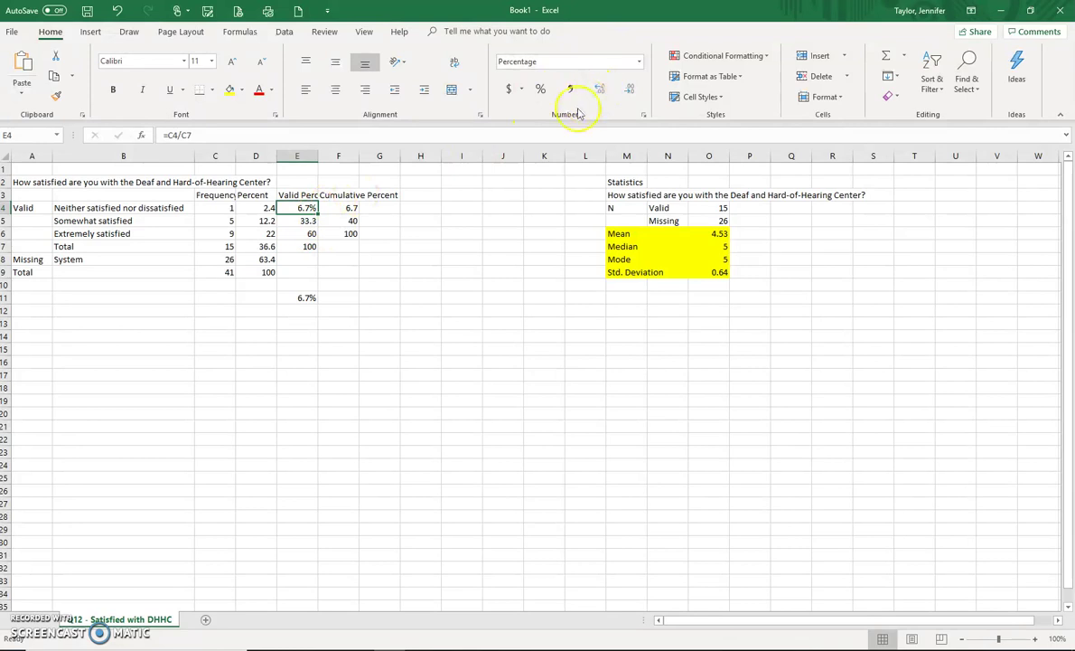
{"action": "left_click_drag", "start_coordinate": [317, 214], "coordinate": [314, 255]}
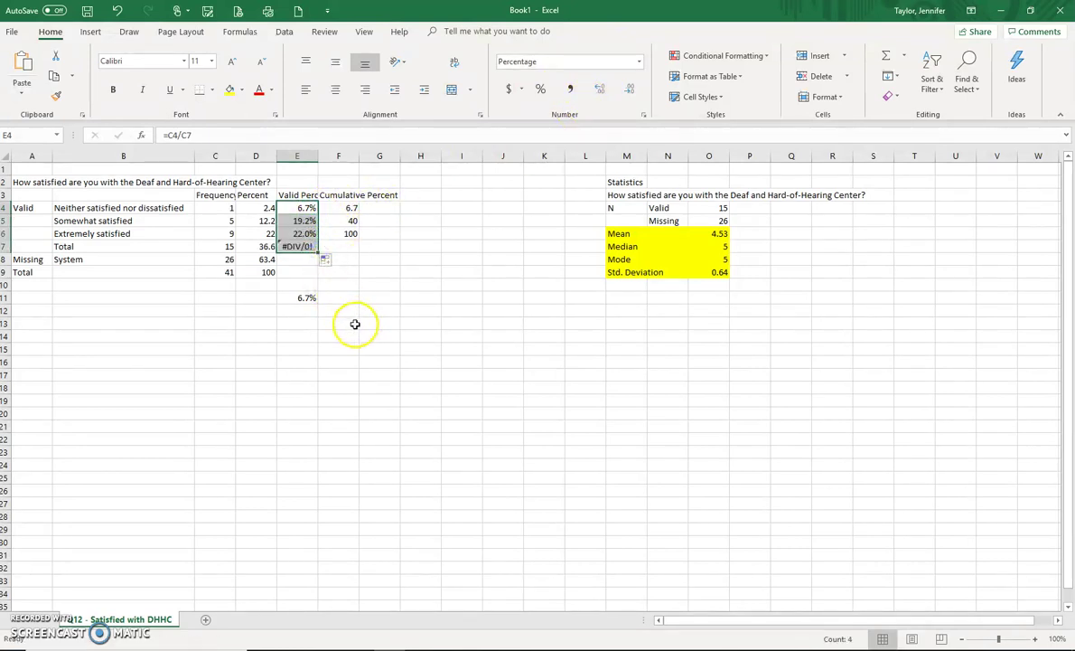
{"action": "left_click", "coordinate": [355, 323]}
Clear the #DIV/0! error from cell E7
{"action": "left_click", "coordinate": [292, 245]}
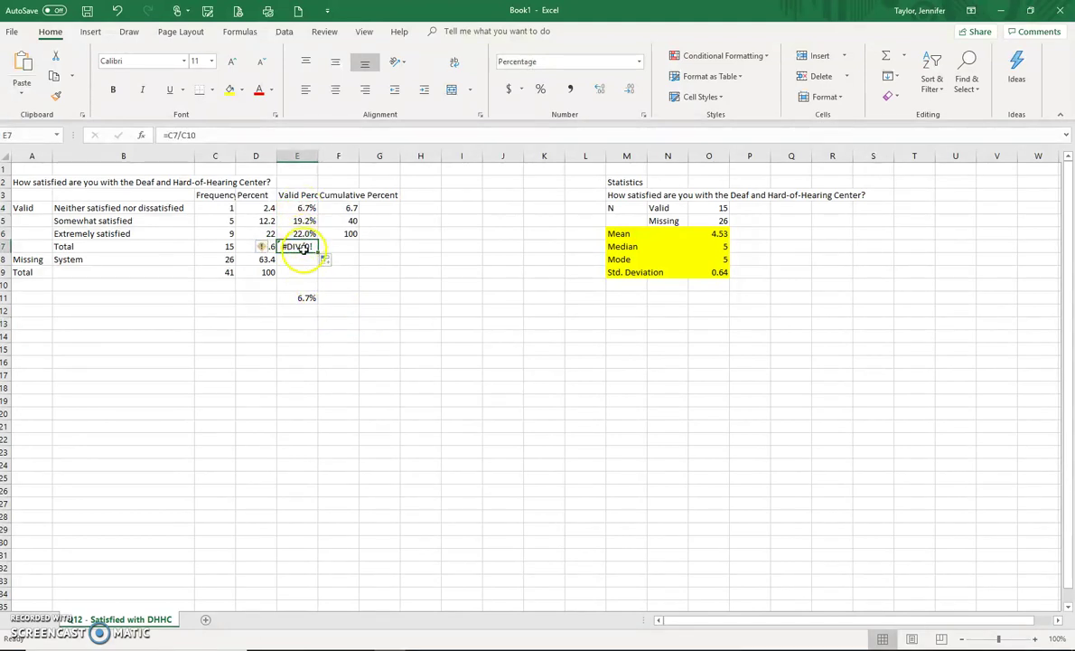
{"action": "left_click", "coordinate": [304, 250]}
{"action": "key", "text": "Delete"}
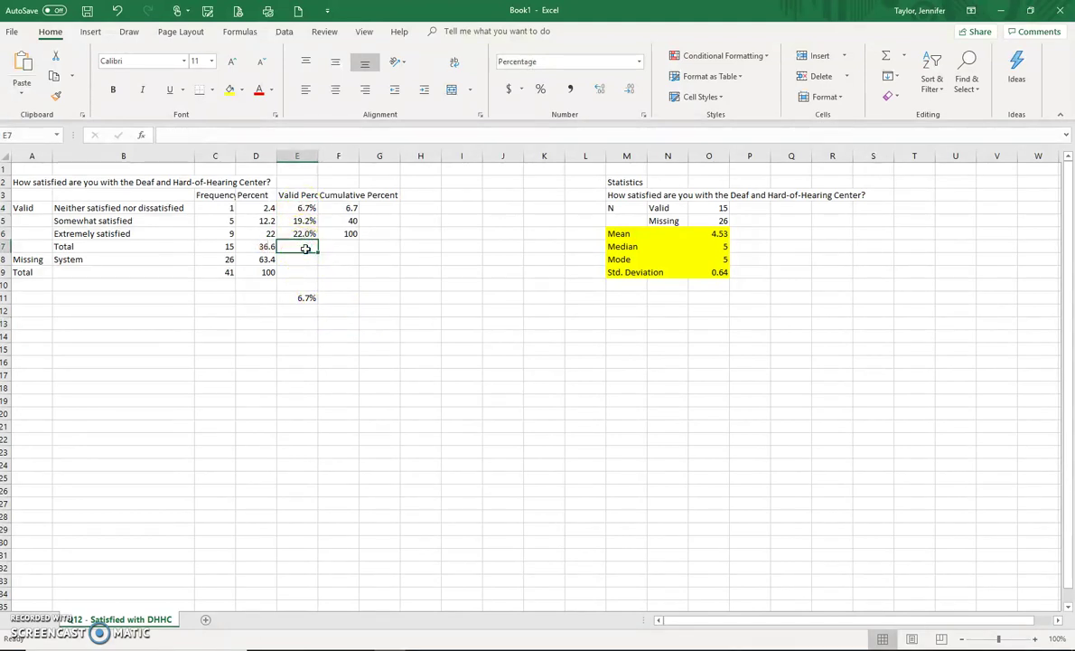
{"action": "left_click", "coordinate": [361, 273]}
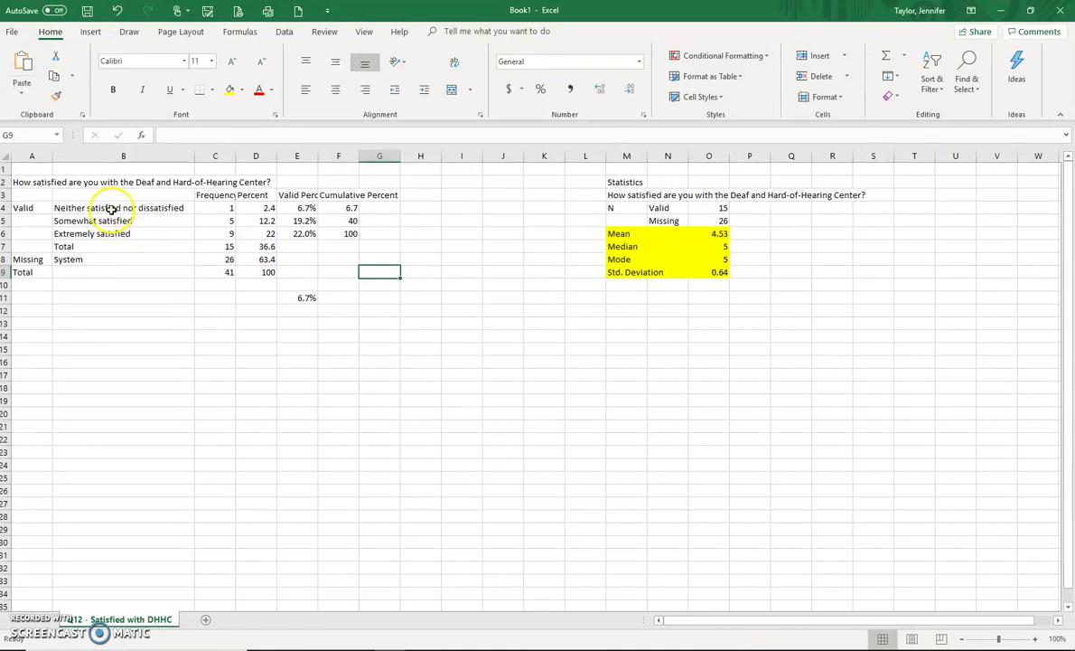
Insert two blank rows above row 4 of the frequency table
{"action": "left_click_drag", "start_coordinate": [110, 208], "coordinate": [107, 234]}
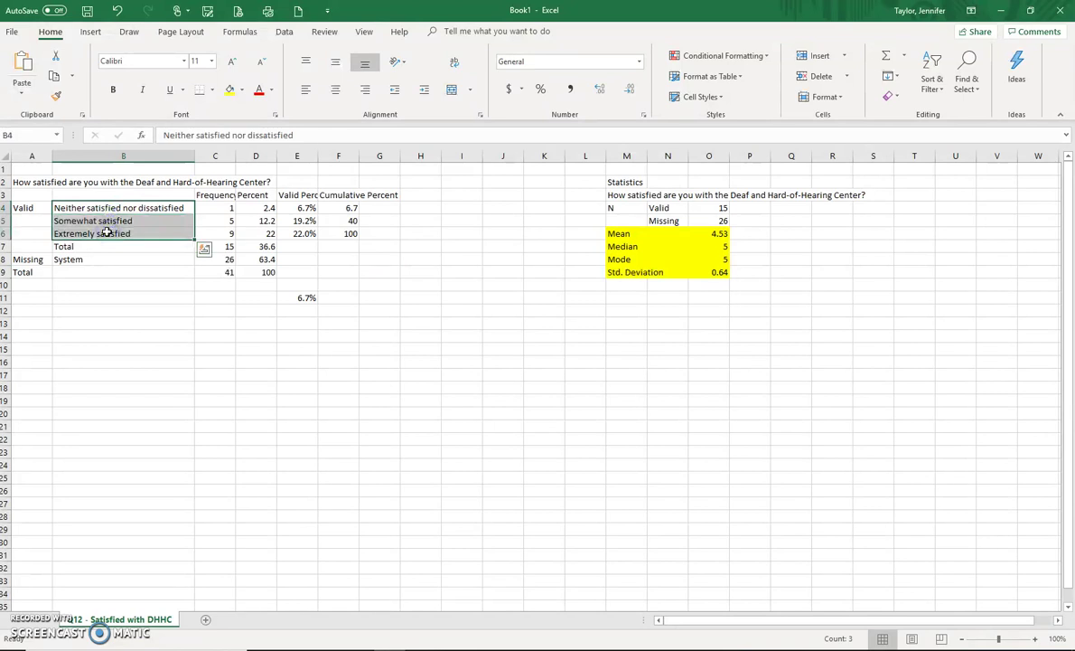
{"action": "left_click", "coordinate": [144, 308]}
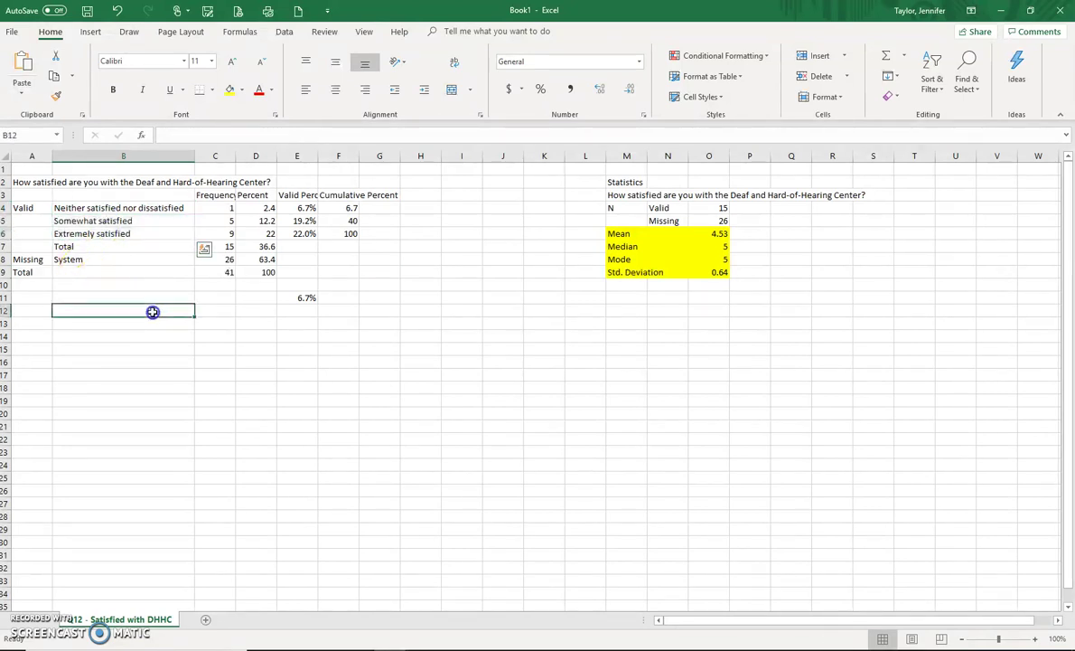
{"action": "right_click", "coordinate": [6, 208]}
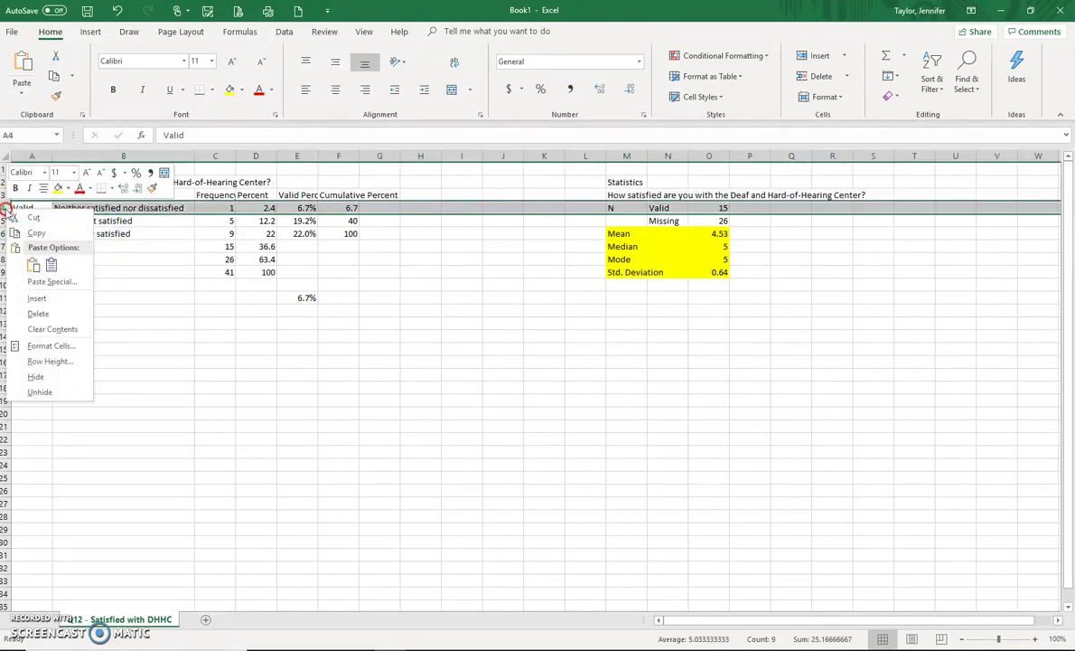
{"action": "left_click", "coordinate": [38, 299]}
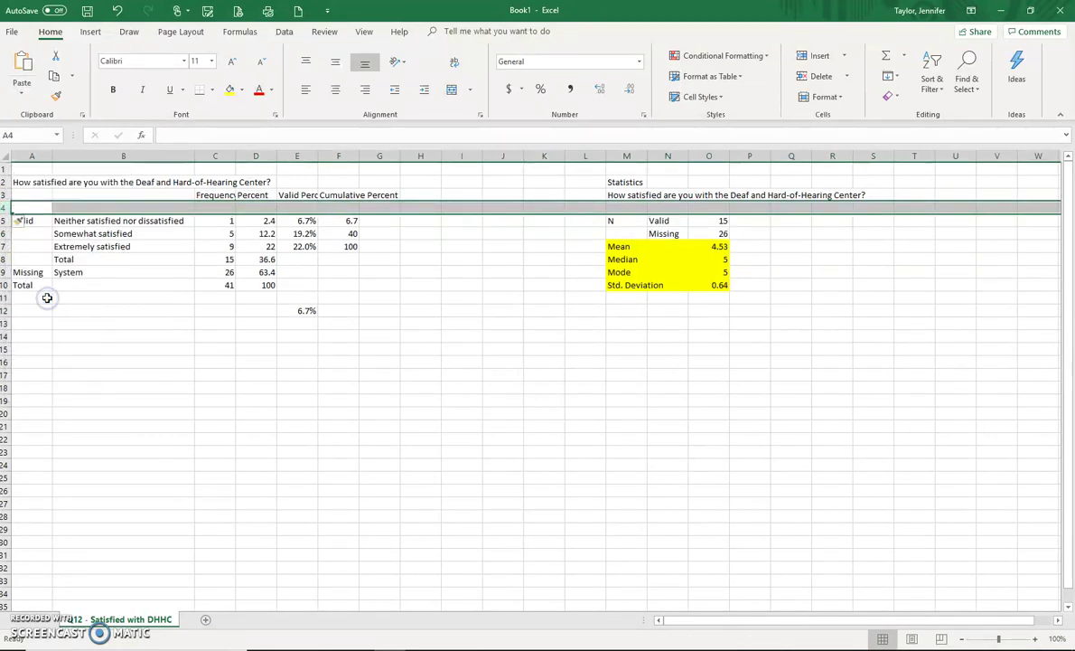
{"action": "right_click", "coordinate": [6, 208]}
{"action": "left_click", "coordinate": [36, 296]}
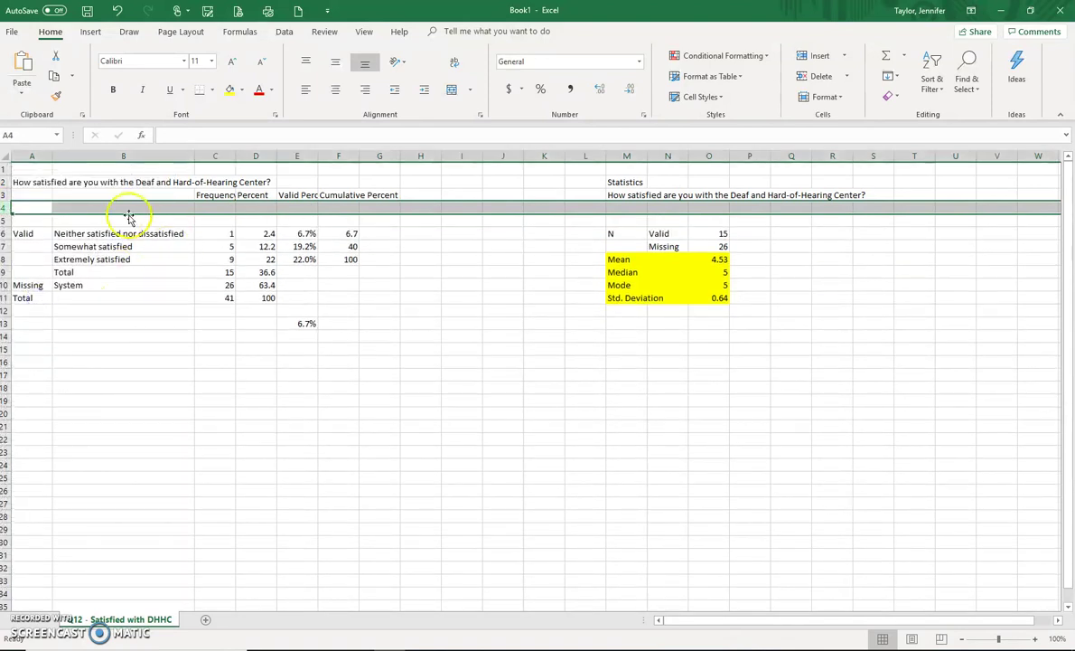
Label the new rows 'Extremely dissatisfied' and 'Somewhat dissatisfied' in B4:B5
{"action": "left_click", "coordinate": [106, 207]}
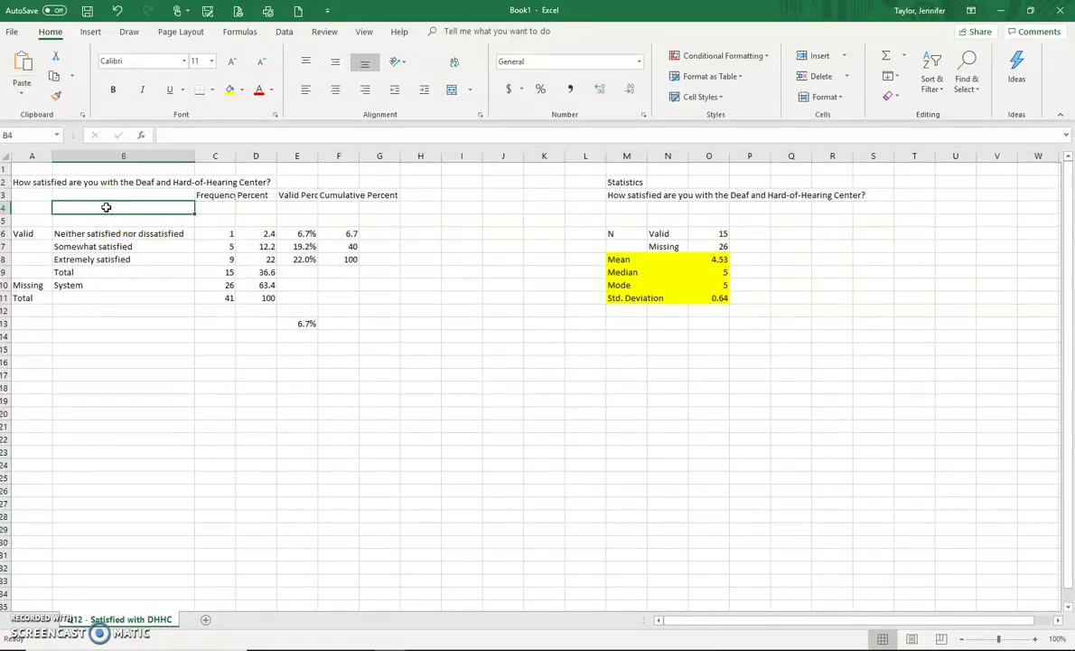
{"action": "type", "text": "Extremely"}
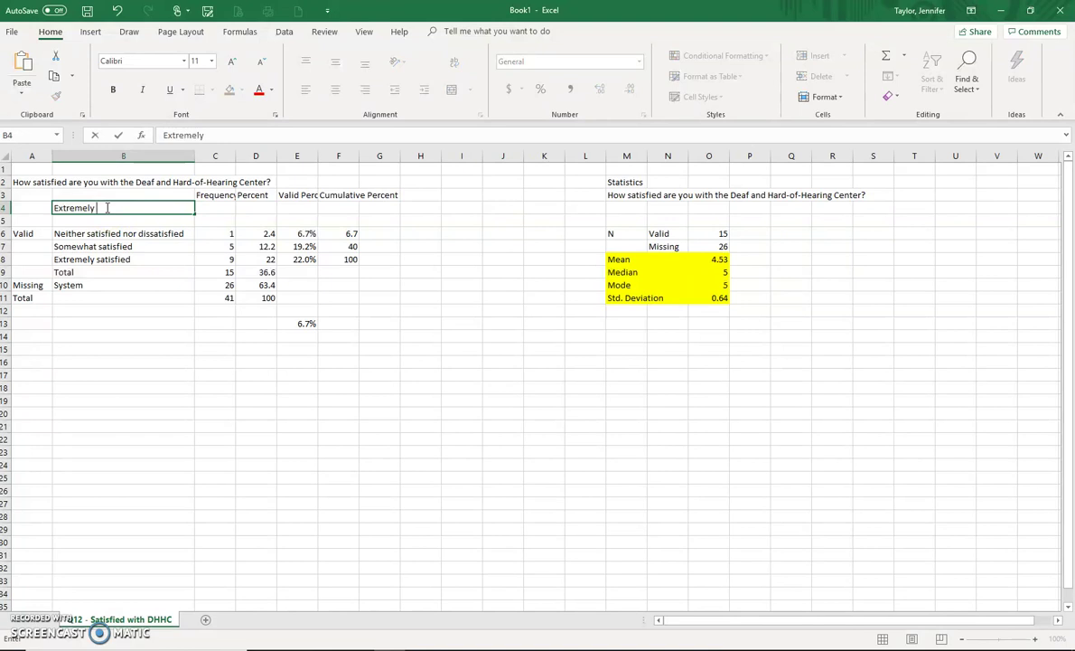
{"action": "type", "text": " dissatisfied"}
{"action": "key", "text": "Return"}
{"action": "type", "text": "So"}
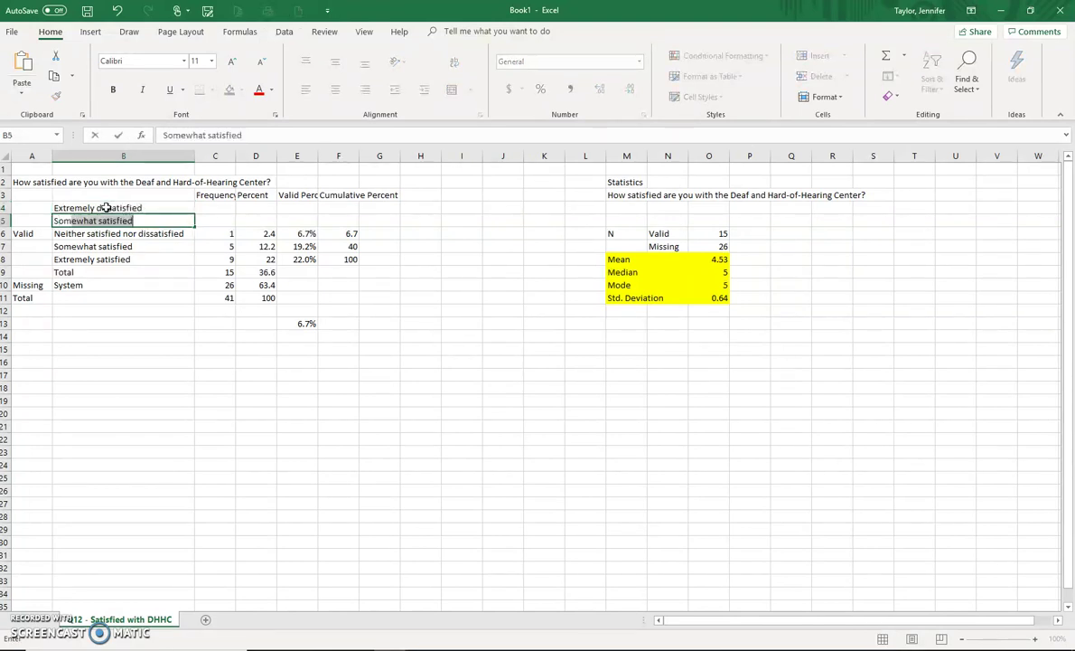
{"action": "type", "text": "mewhat diss"}
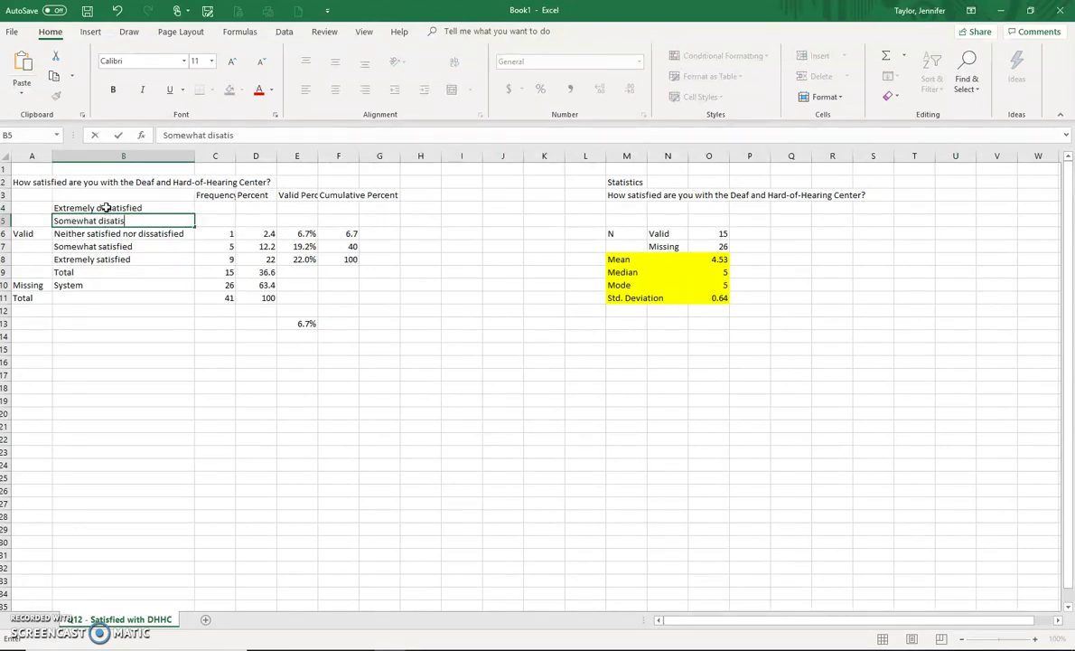
{"action": "type", "text": "atisfied"}
{"action": "left_click", "coordinate": [226, 206]}
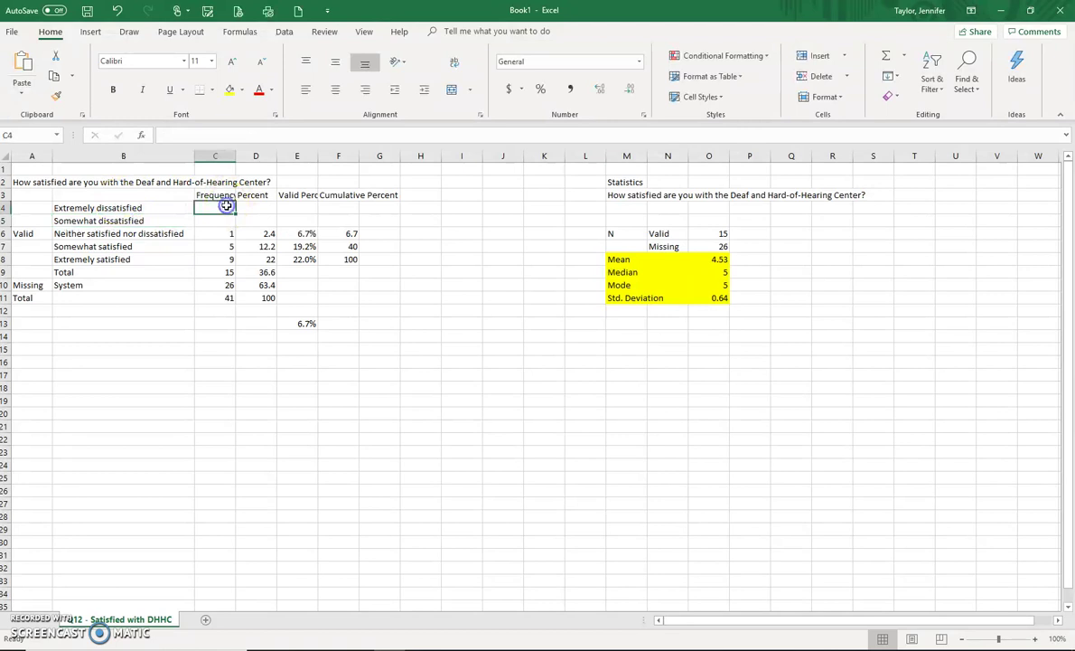
Enter 0 for frequency, percent and valid percent in C4:E5
{"action": "type", "text": "0"}
{"action": "key", "text": "Return"}
{"action": "type", "text": "0"}
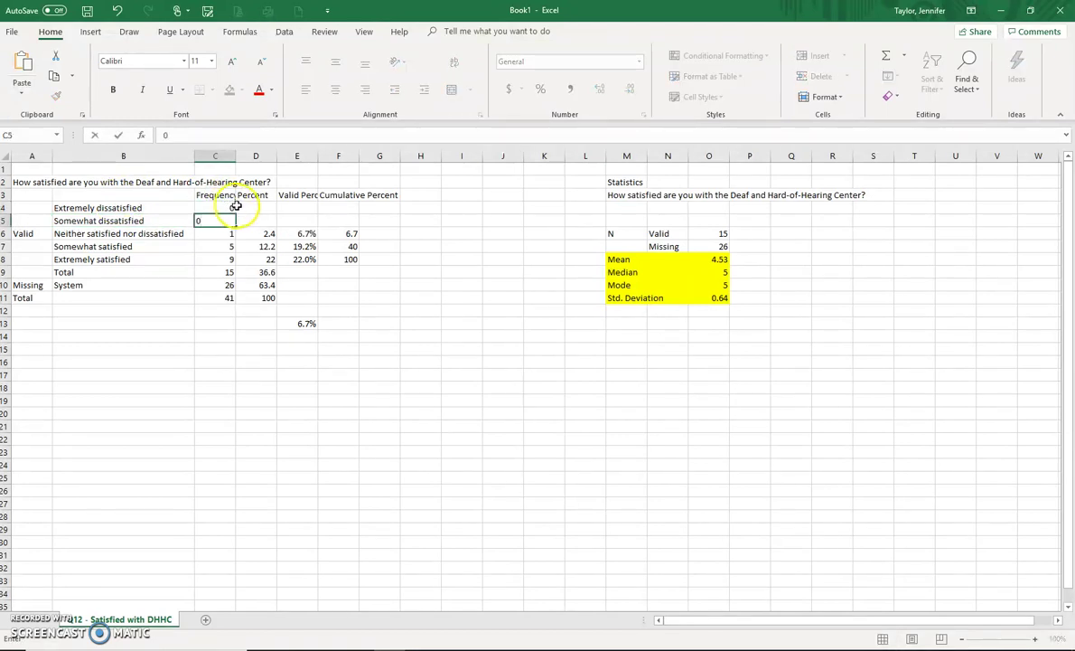
{"action": "left_click", "coordinate": [263, 207]}
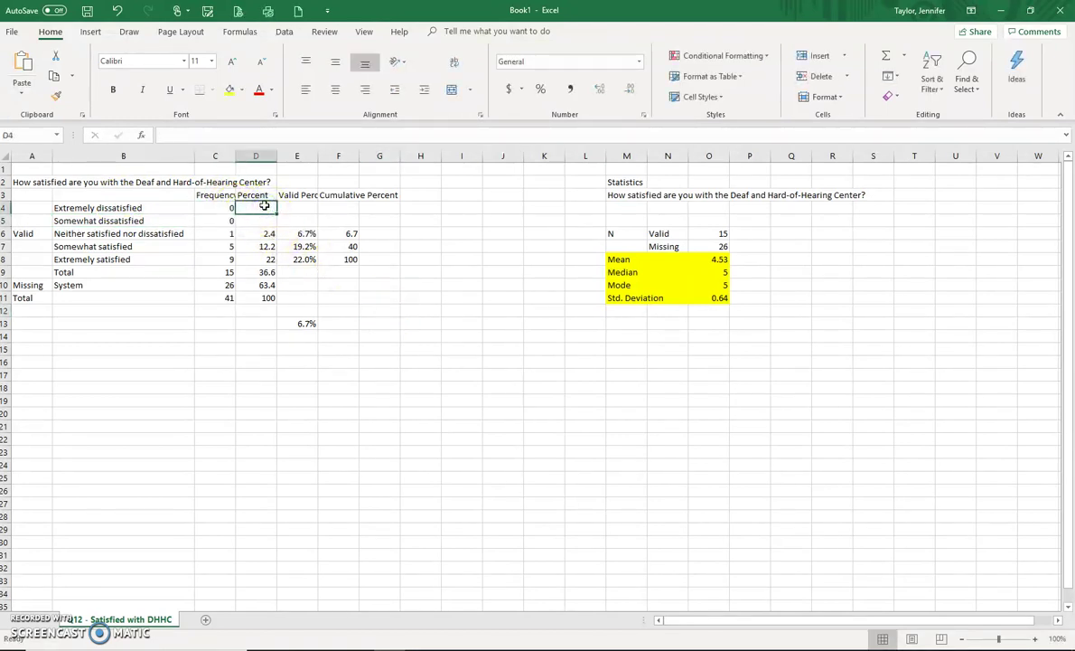
{"action": "type", "text": "0"}
{"action": "key", "text": "Return"}
{"action": "type", "text": "0"}
{"action": "left_click", "coordinate": [300, 211]}
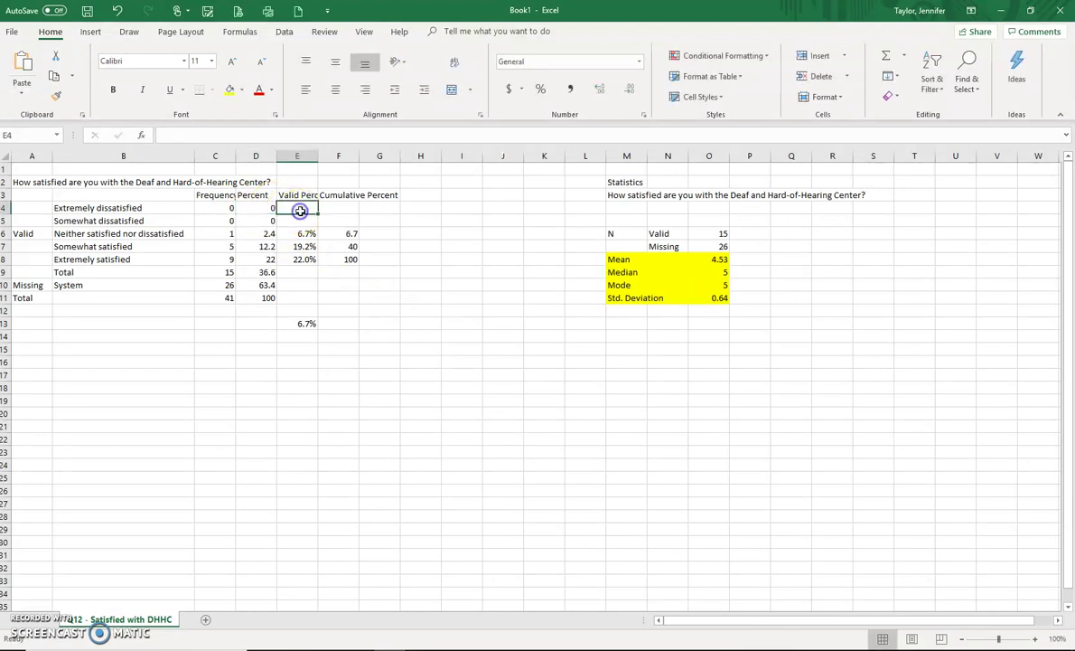
{"action": "type", "text": "0"}
{"action": "key", "text": "Return"}
{"action": "type", "text": "0"}
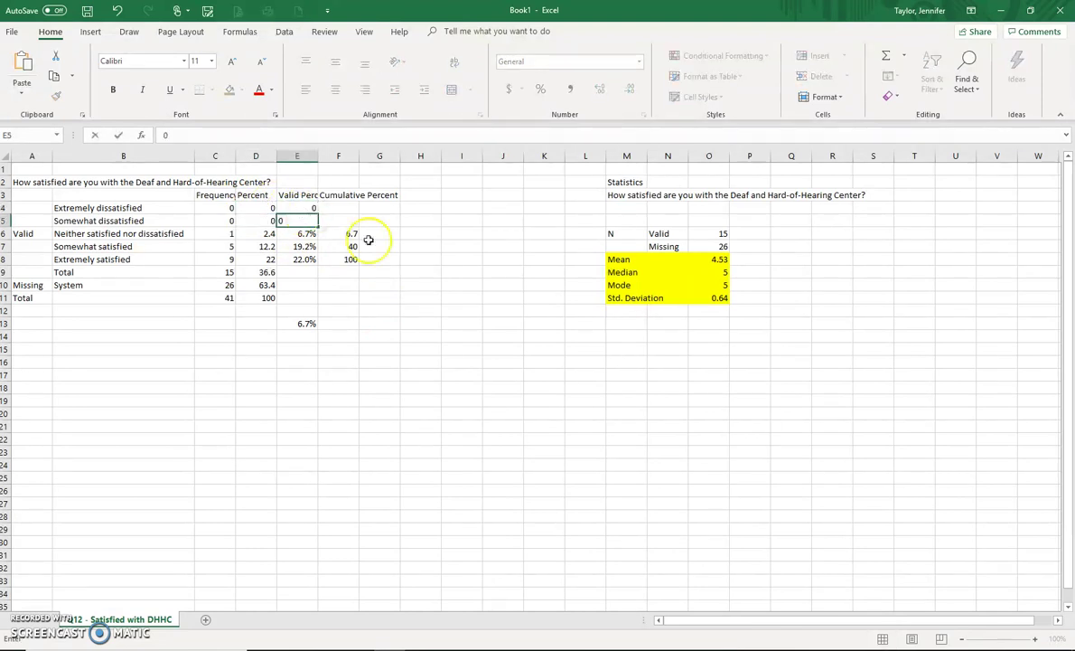
{"action": "left_click", "coordinate": [413, 220]}
Format the new valid percents in E4:E5 as 0%
{"action": "left_click_drag", "start_coordinate": [300, 211], "coordinate": [300, 221]}
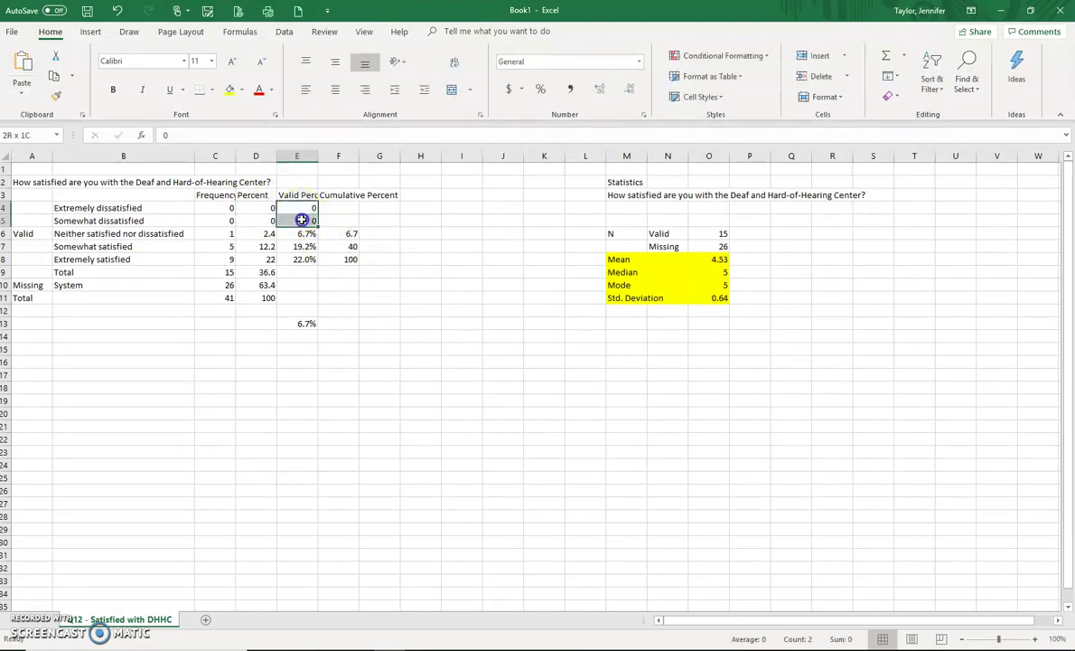
{"action": "left_click", "coordinate": [539, 89]}
{"action": "left_click", "coordinate": [437, 443]}
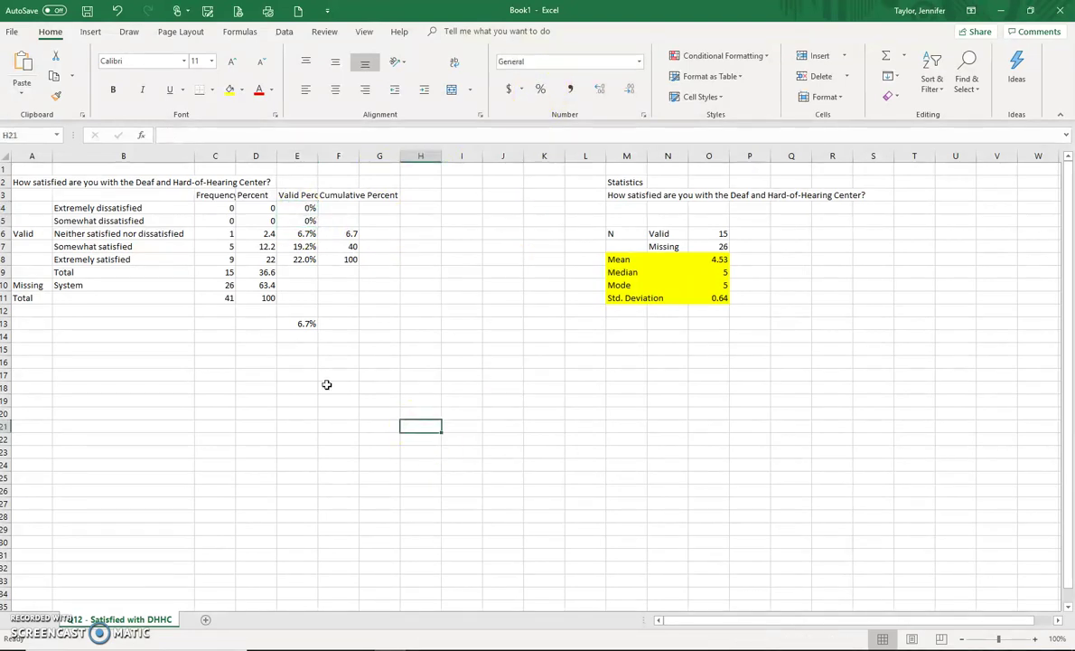
{"action": "left_click", "coordinate": [108, 209]}
Insert a 2-D clustered column chart of the level labels B4:B8 and valid percentages E4:E8
{"action": "left_click_drag", "start_coordinate": [109, 216], "coordinate": [103, 256]}
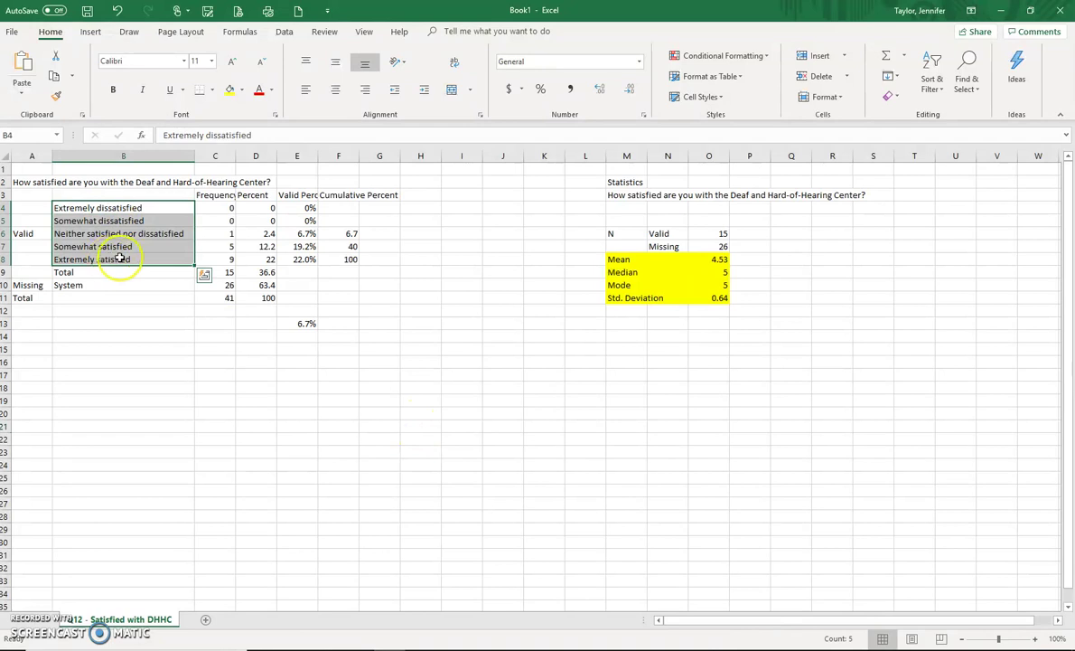
{"action": "left_click_drag", "start_coordinate": [305, 208], "coordinate": [301, 261]}
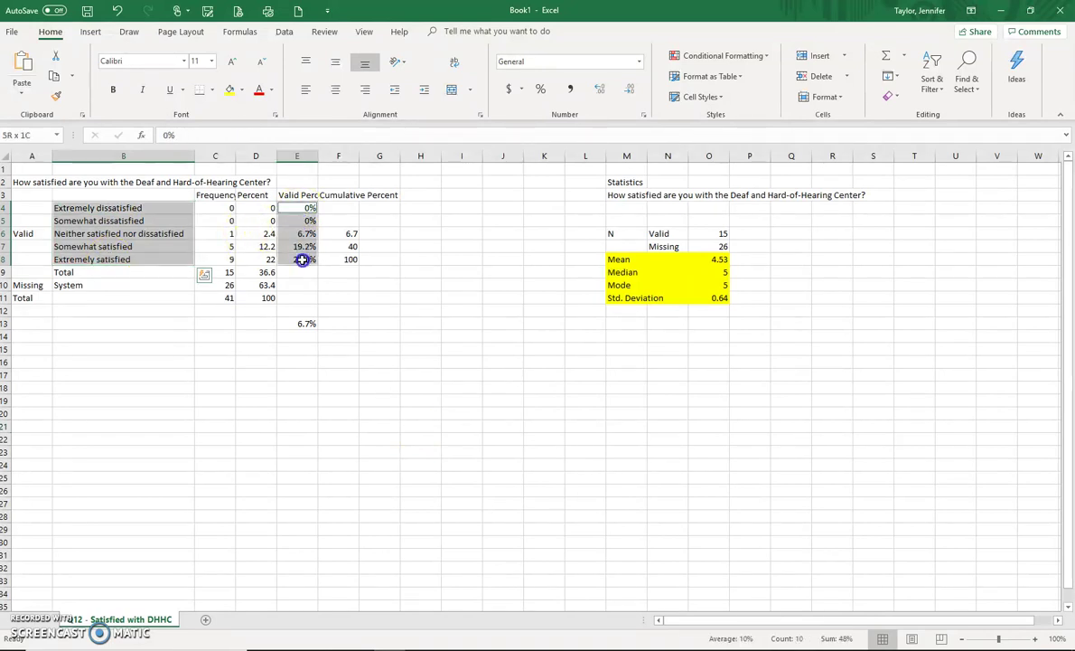
{"action": "left_click", "coordinate": [94, 32]}
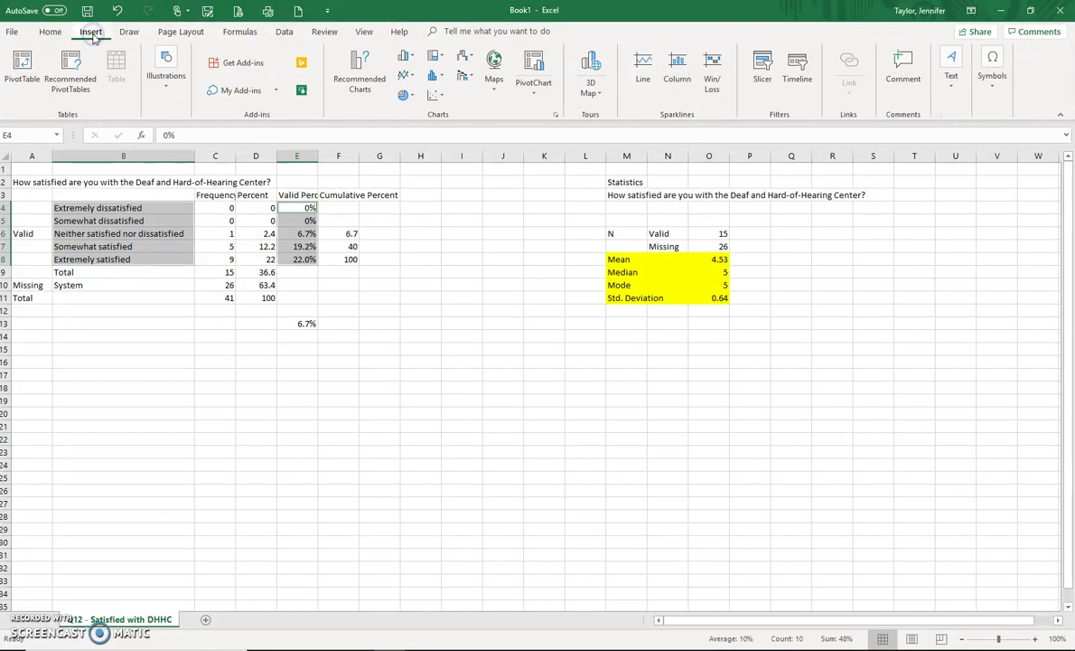
{"action": "left_click", "coordinate": [408, 58]}
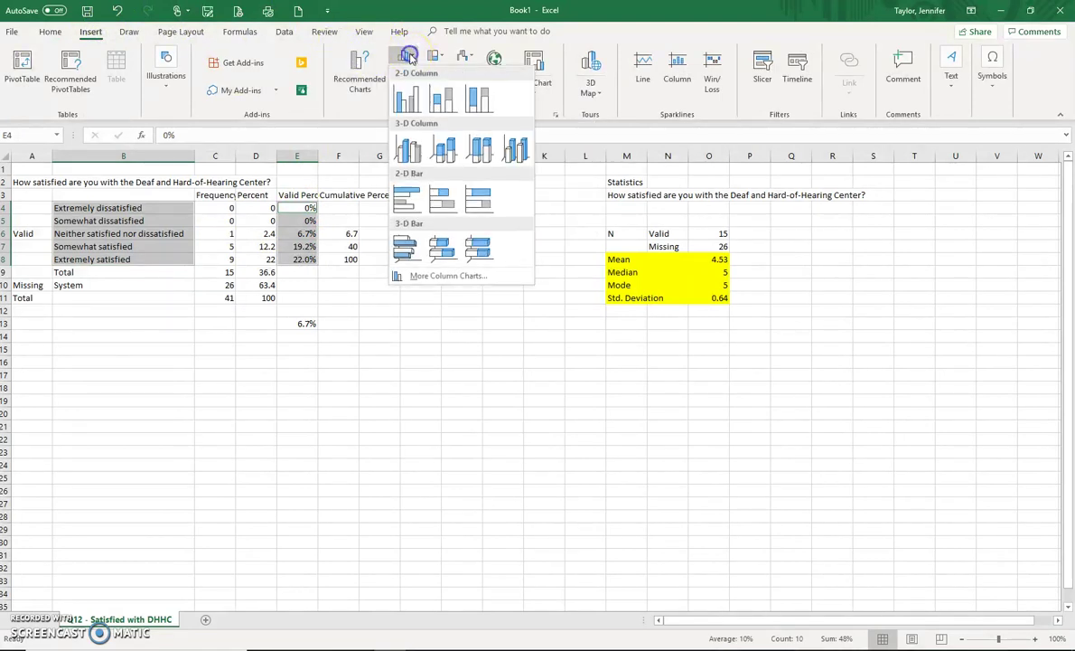
{"action": "left_click", "coordinate": [403, 101]}
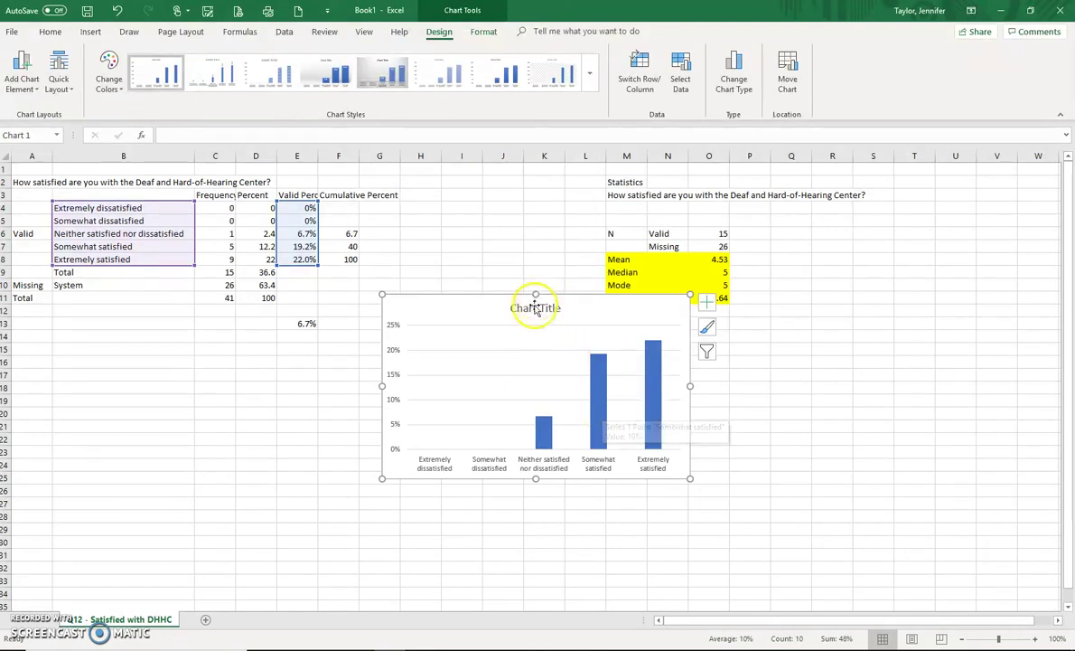
Replace the 'Chart Title' placeholder with the Q12 question text copied from cell A2
{"action": "left_click", "coordinate": [28, 183]}
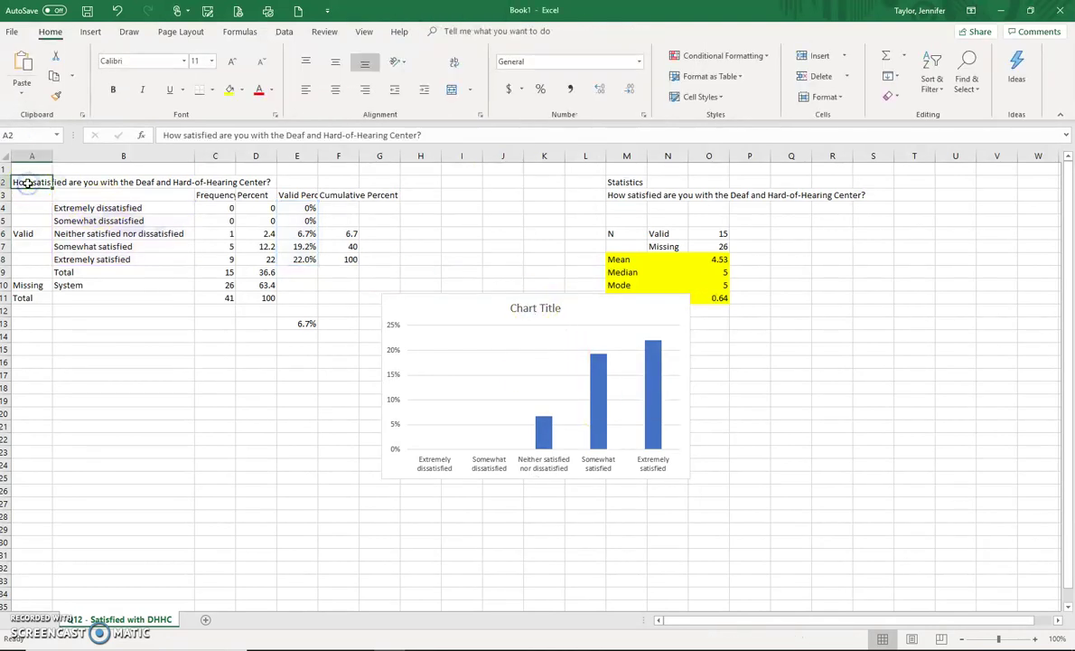
{"action": "key", "text": "ctrl+c"}
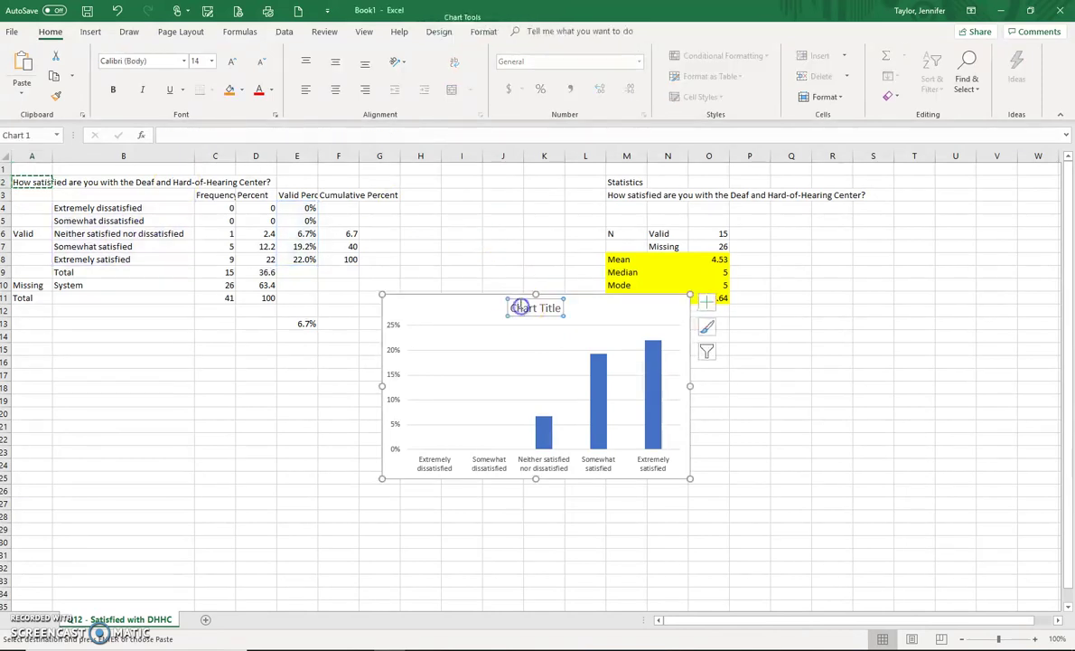
{"action": "left_click", "coordinate": [520, 308]}
{"action": "triple_click", "coordinate": [512, 308]}
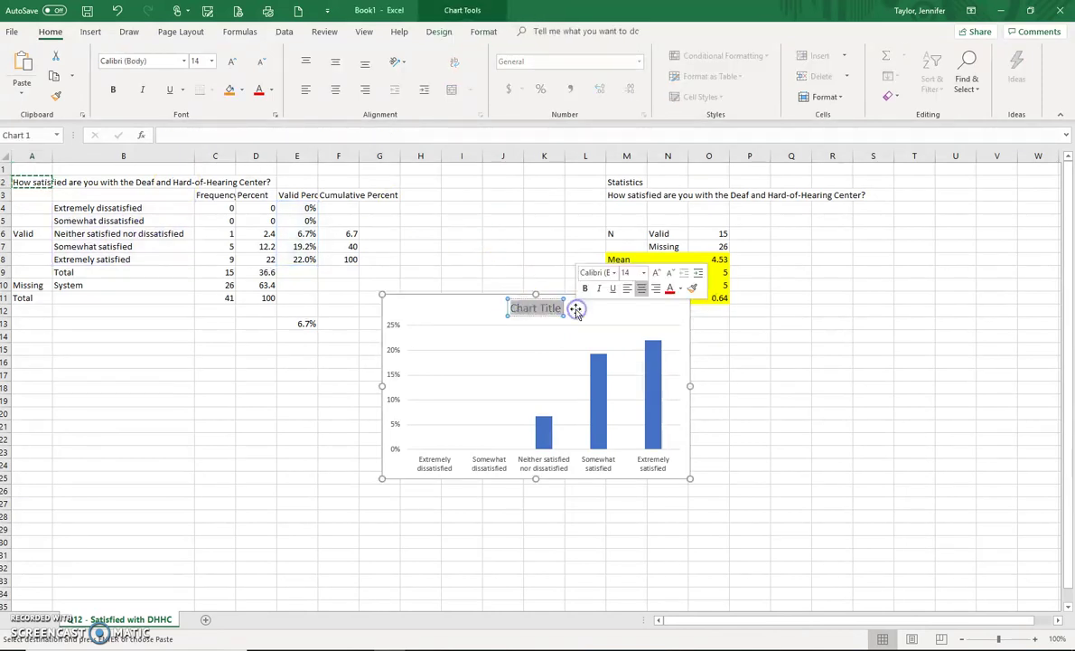
{"action": "key", "text": "ctrl+v"}
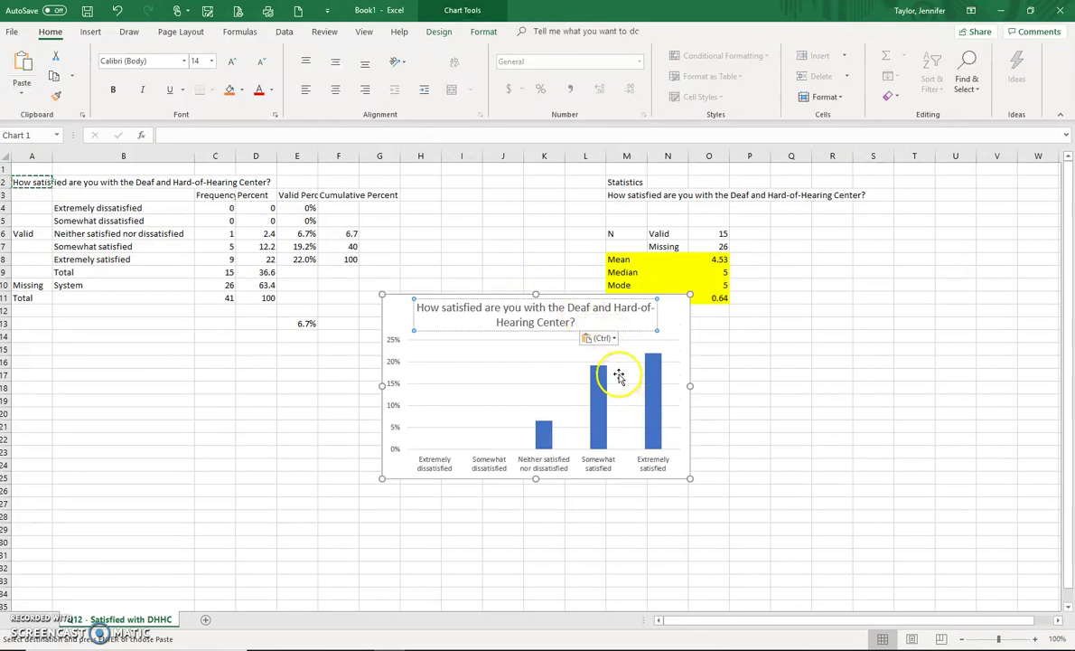
Remove the chart's horizontal major gridlines
{"action": "left_click", "coordinate": [673, 344]}
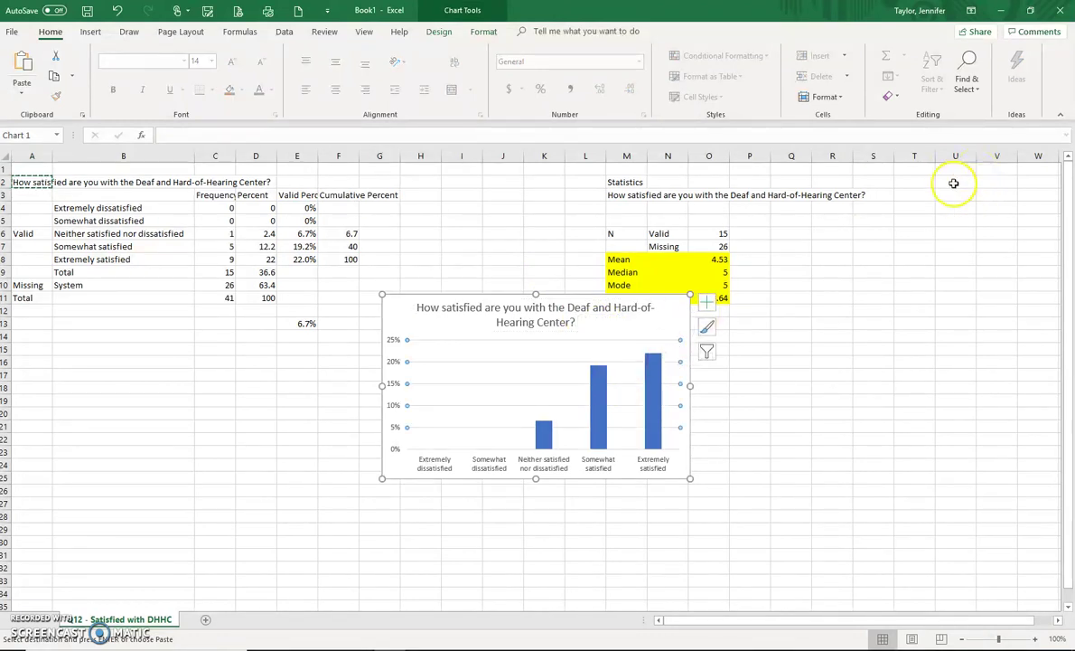
{"action": "right_click", "coordinate": [648, 340]}
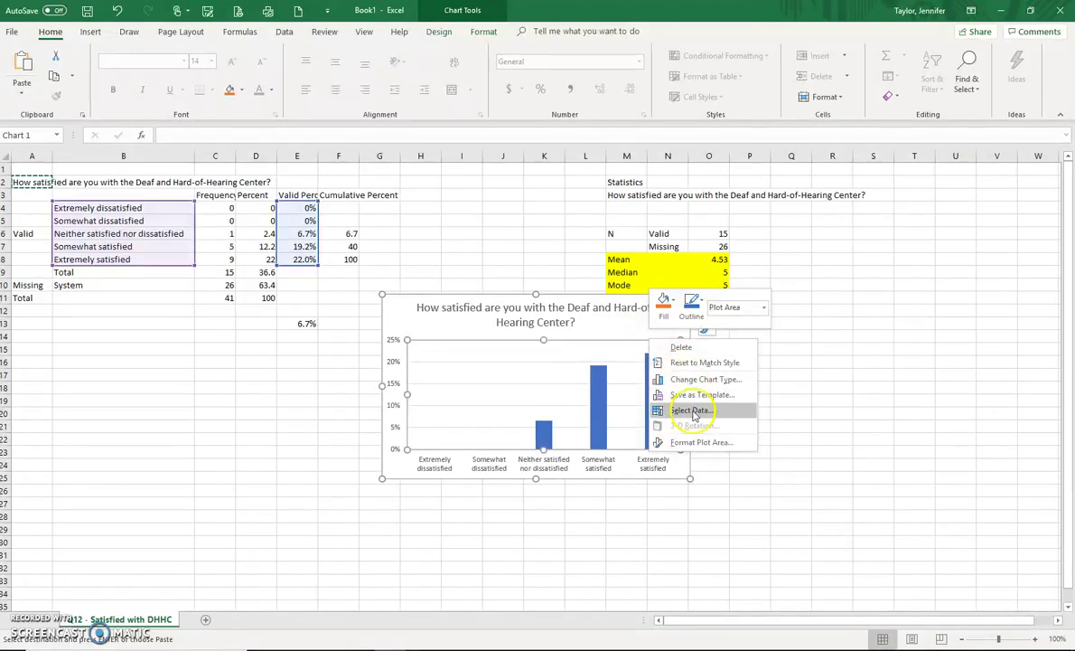
{"action": "left_click", "coordinate": [708, 506]}
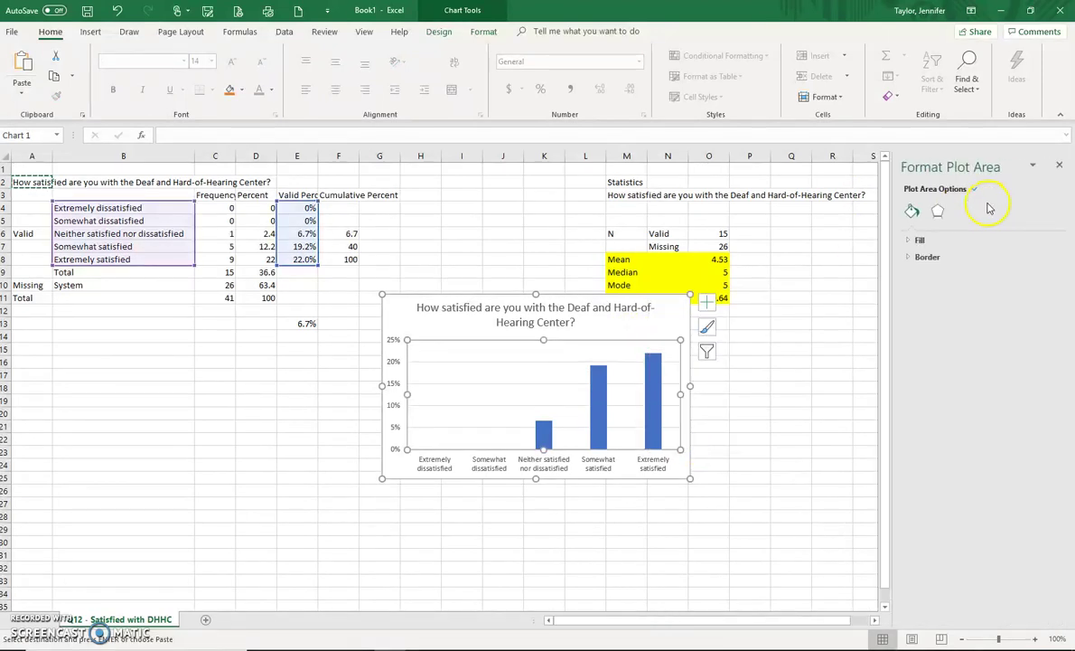
{"action": "left_click", "coordinate": [974, 190]}
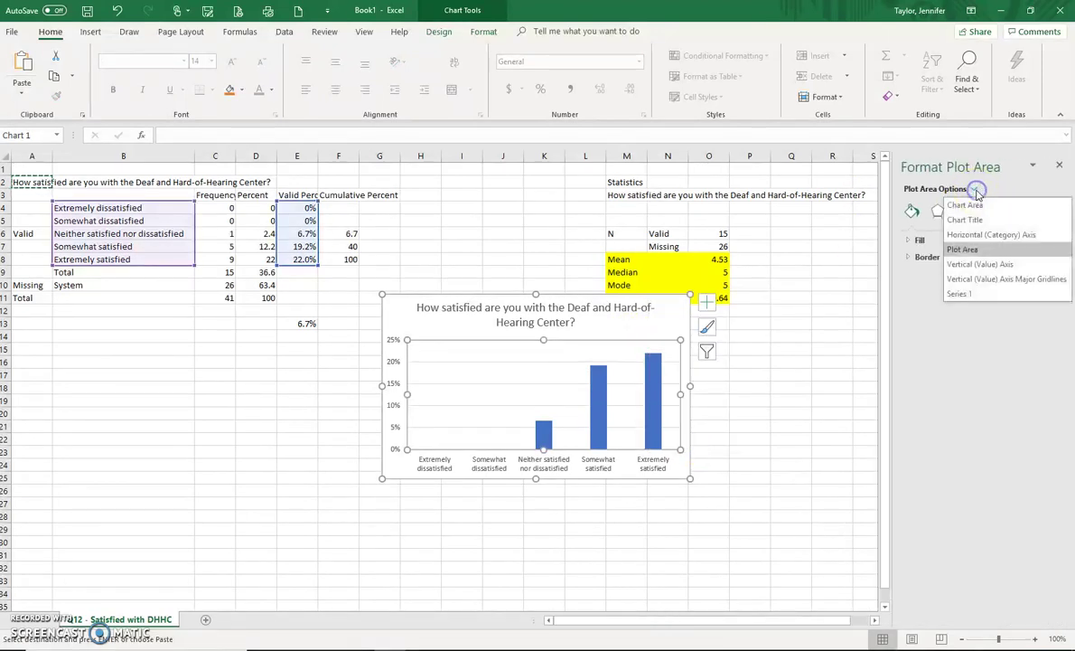
{"action": "left_click", "coordinate": [970, 279]}
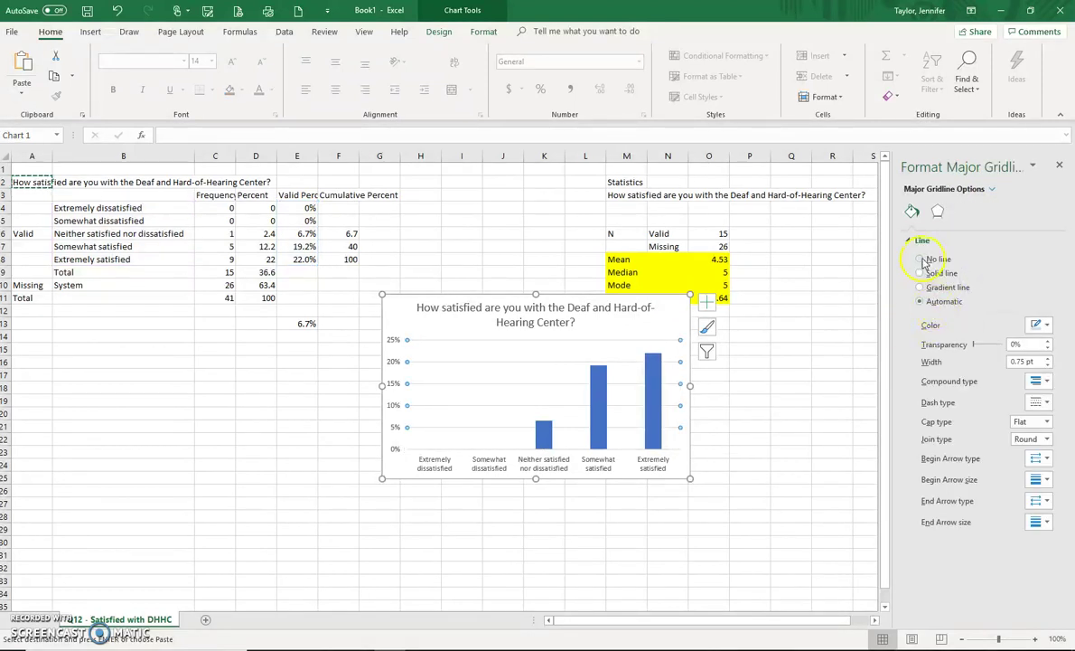
{"action": "left_click", "coordinate": [920, 260]}
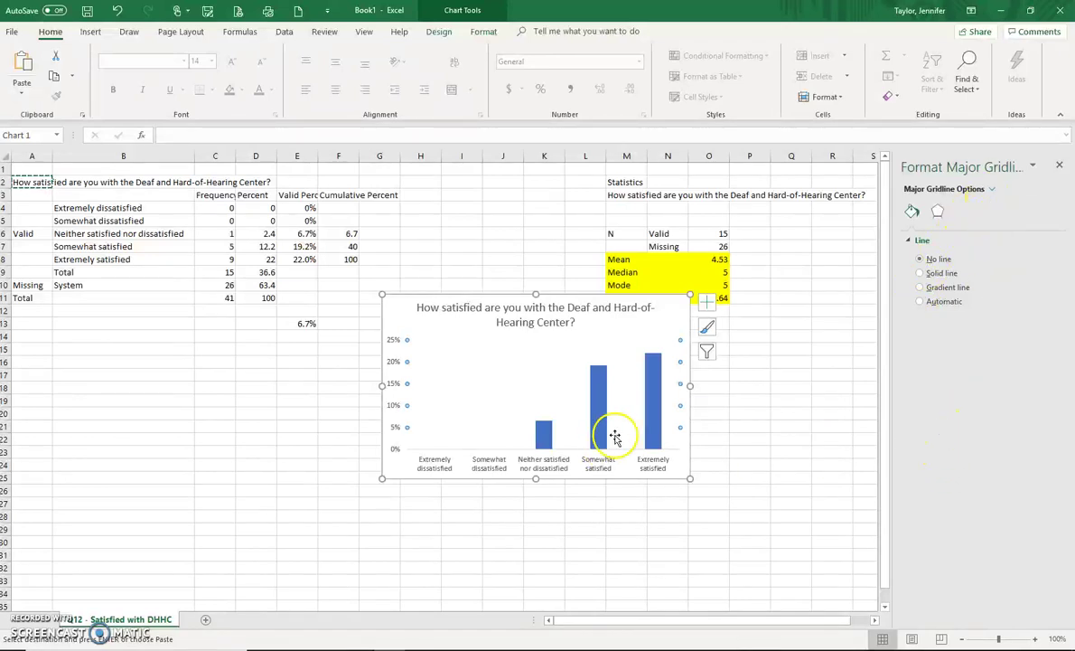
Add percentage data labels to every column in the chart
{"action": "left_click", "coordinate": [599, 386]}
{"action": "right_click", "coordinate": [600, 393]}
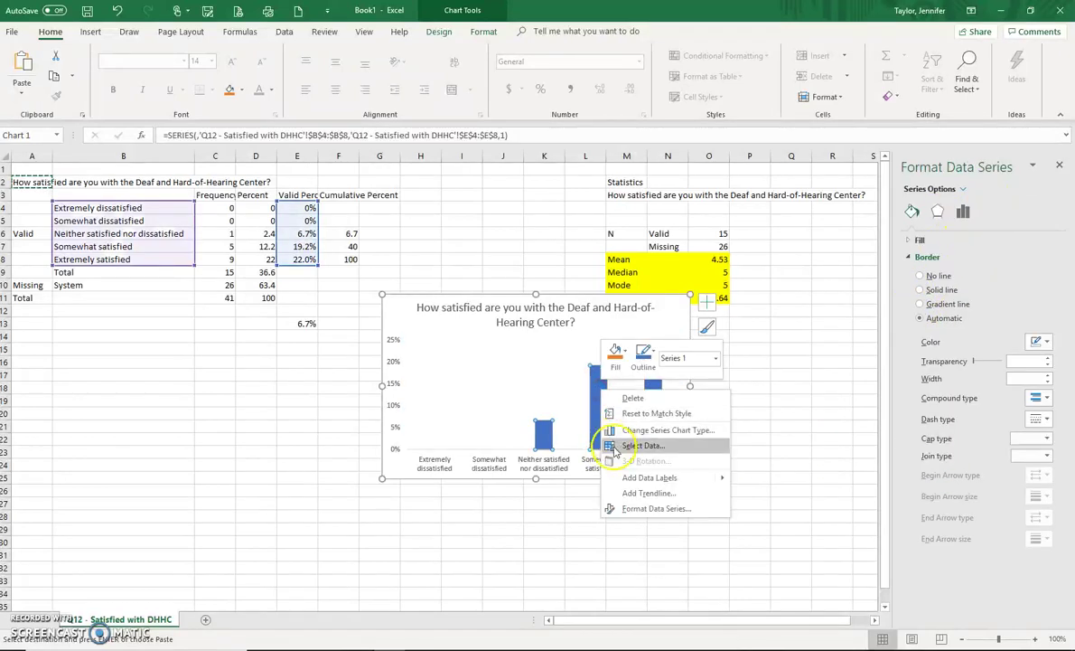
{"action": "left_click", "coordinate": [622, 477]}
{"action": "left_click", "coordinate": [631, 516]}
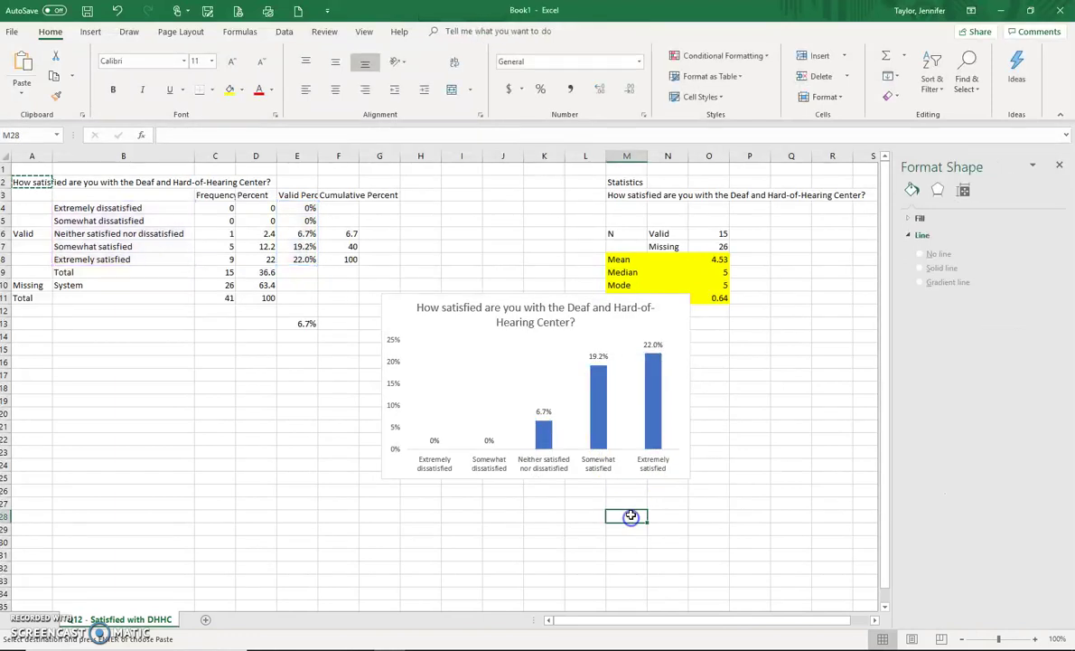
{"action": "left_click", "coordinate": [432, 317]}
Drag the chart down below the statistics summary so nothing is covered
{"action": "left_click_drag", "start_coordinate": [423, 337], "coordinate": [375, 374]}
{"action": "left_click", "coordinate": [752, 502]}
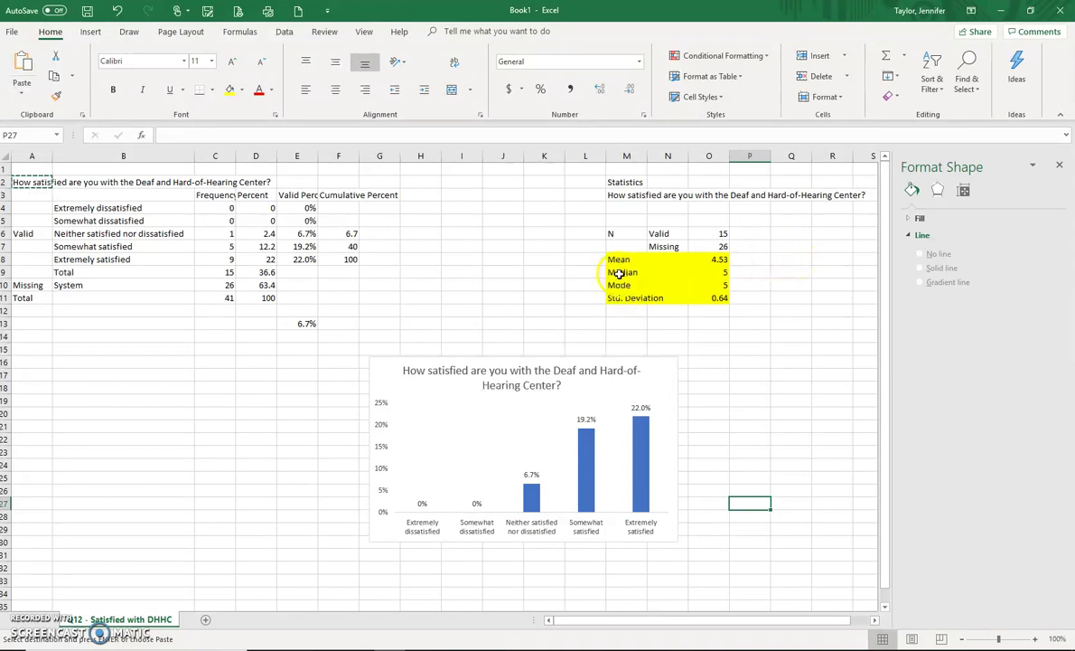
{"action": "left_click", "coordinate": [732, 350]}
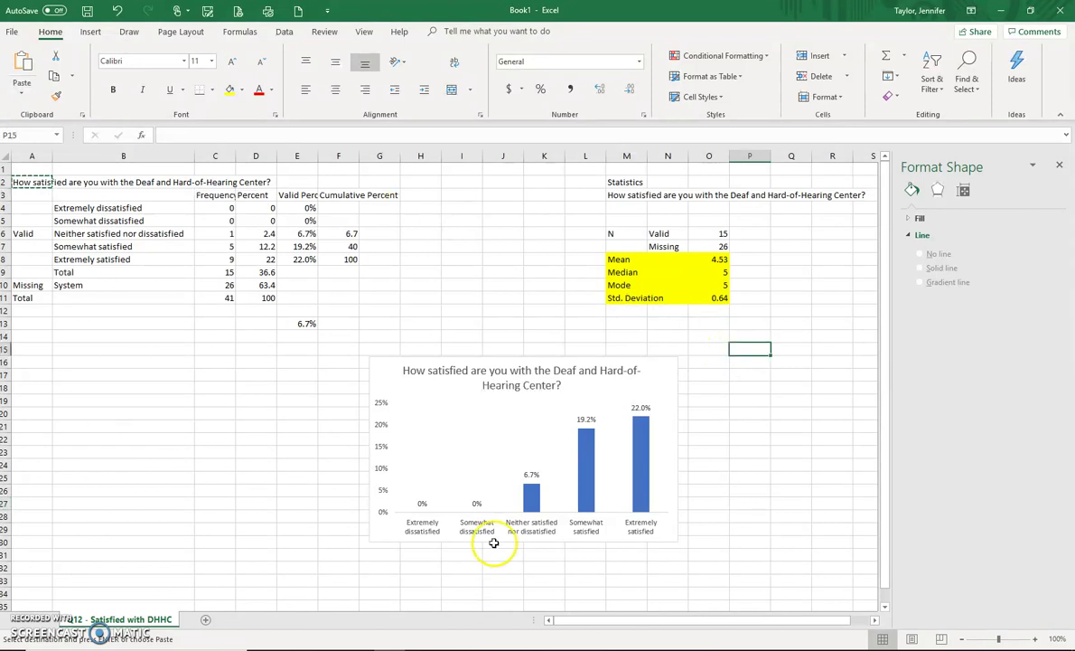